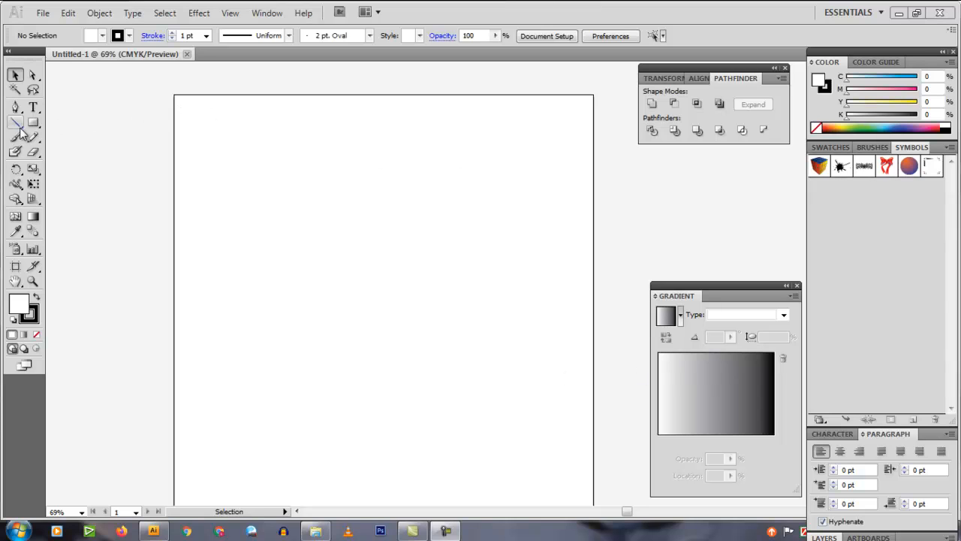
- Create a 1.9 in wide and 1.9 in high circle and centre it on the large blue circle
{"action": "left_click_drag", "start_coordinate": [33, 122], "coordinate": [82, 154]}
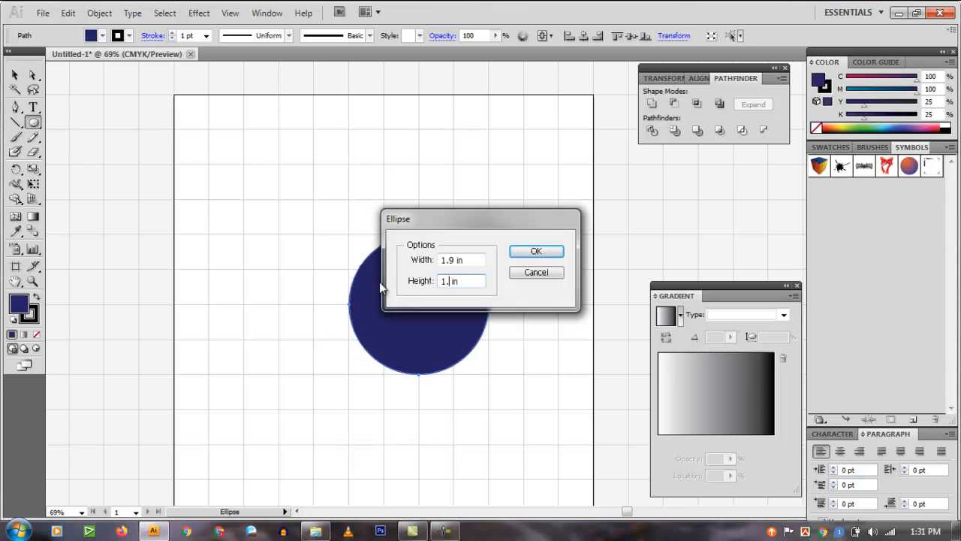
{"action": "key", "text": "BackSpace"}
{"action": "type", "text": "9"}
{"action": "left_click", "coordinate": [536, 252]}
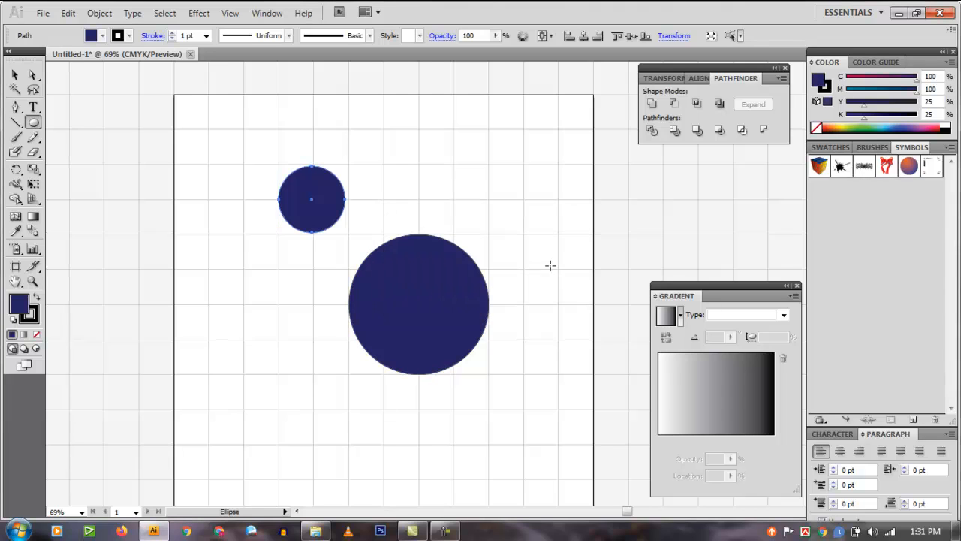
{"action": "left_click", "coordinate": [15, 75]}
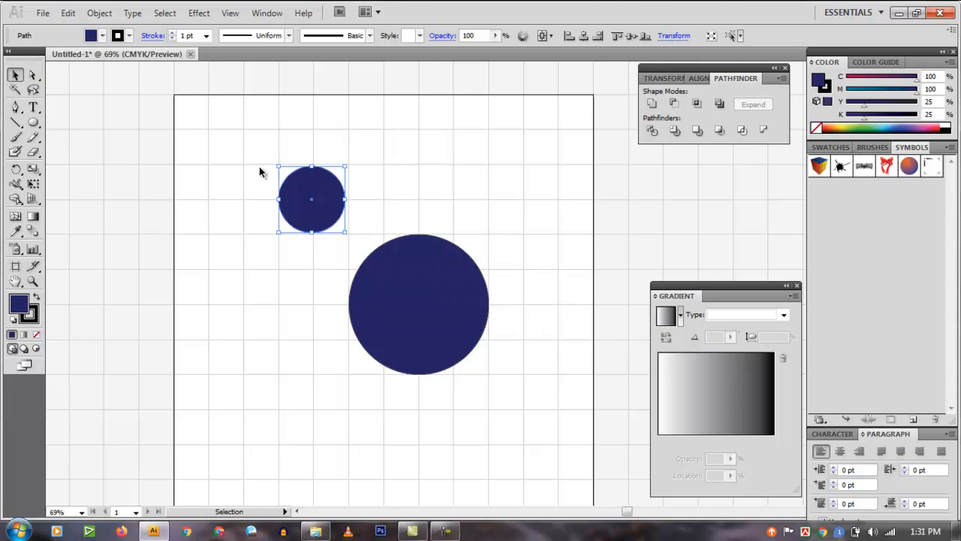
{"action": "left_click_drag", "start_coordinate": [314, 202], "coordinate": [423, 312]}
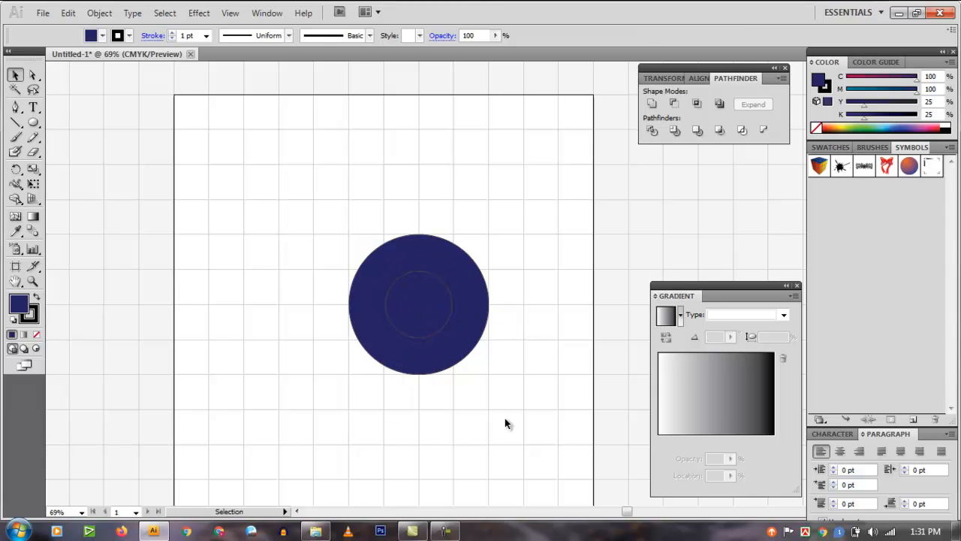
- Subtract the small front circle from the large circle with Minus Front to form a ring
{"action": "left_click_drag", "start_coordinate": [505, 418], "coordinate": [334, 239]}
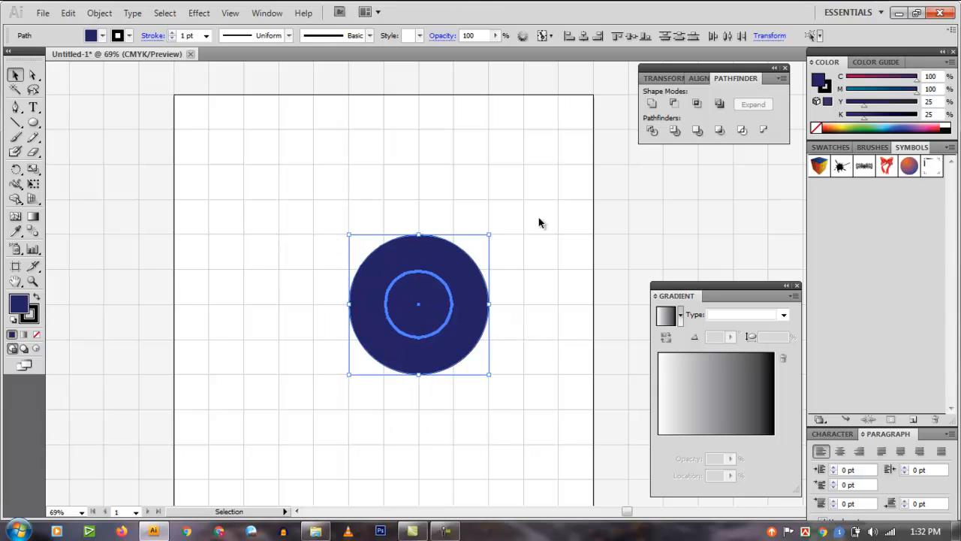
{"action": "left_click", "coordinate": [674, 104]}
{"action": "left_click", "coordinate": [535, 244]}
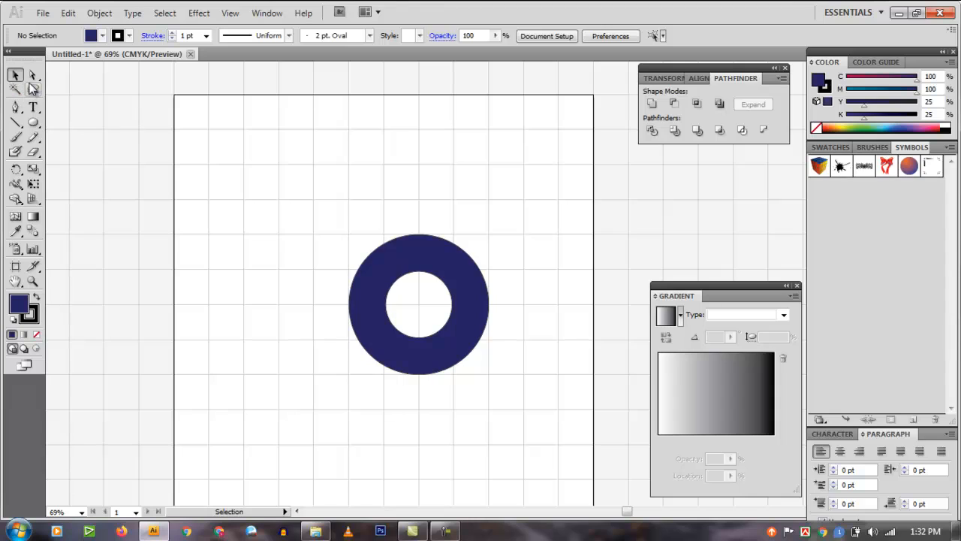
- Draw a straight vertical line through the ring's centre, extending beyond its upper and lower edges
{"action": "left_click", "coordinate": [15, 122]}
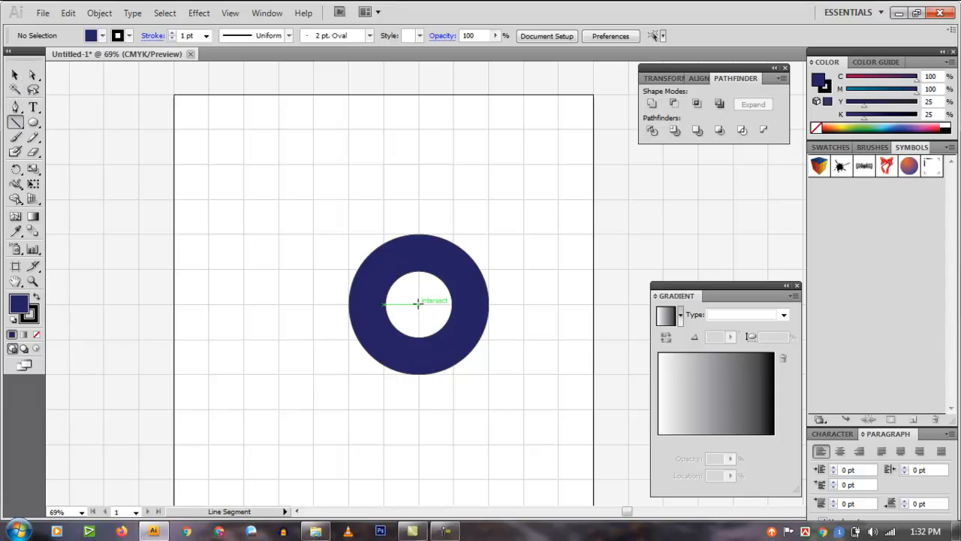
{"action": "left_click_drag", "start_coordinate": [419, 304], "coordinate": [418, 413]}
{"action": "left_click", "coordinate": [15, 76]}
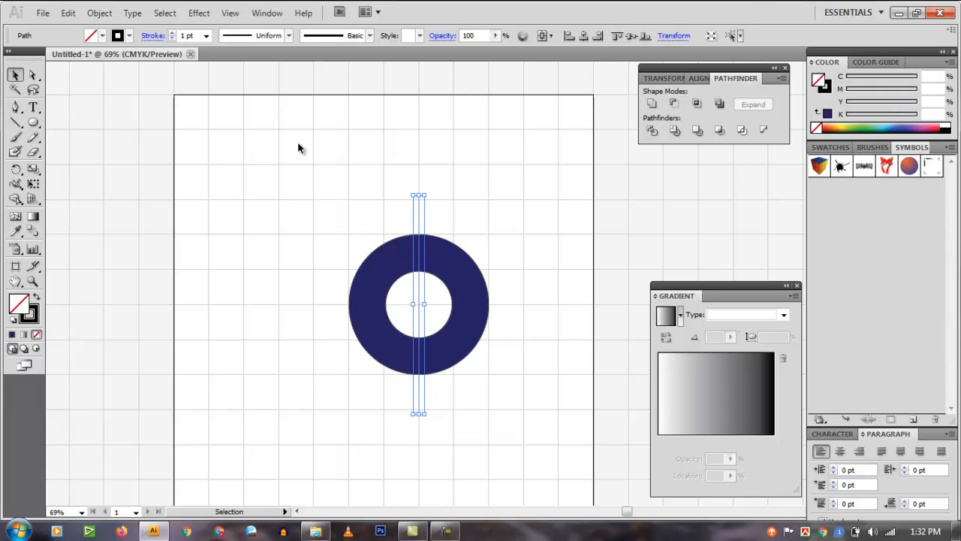
- Split the ring along the vertical line with Pathfinder Divide and ungroup the pieces
{"action": "left_click_drag", "start_coordinate": [304, 214], "coordinate": [510, 395]}
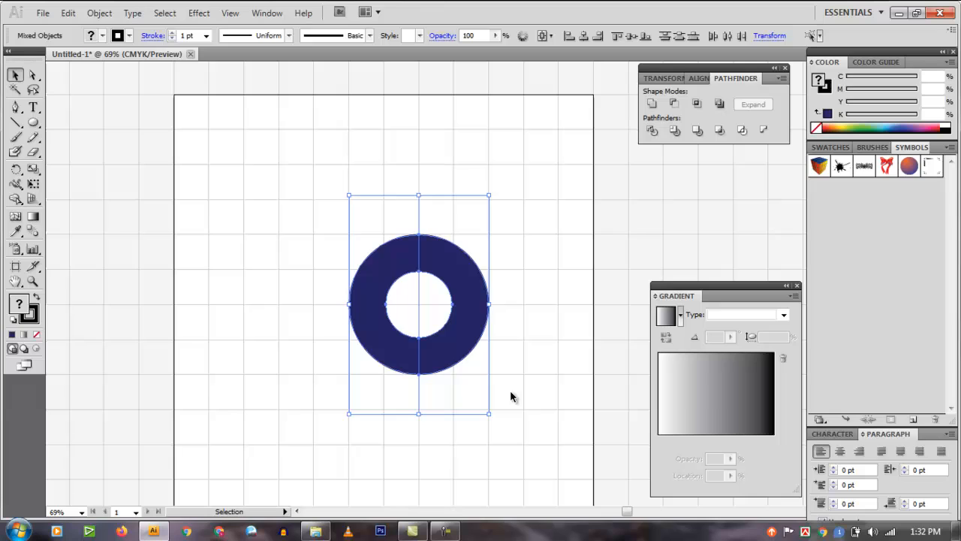
{"action": "left_click", "coordinate": [654, 133]}
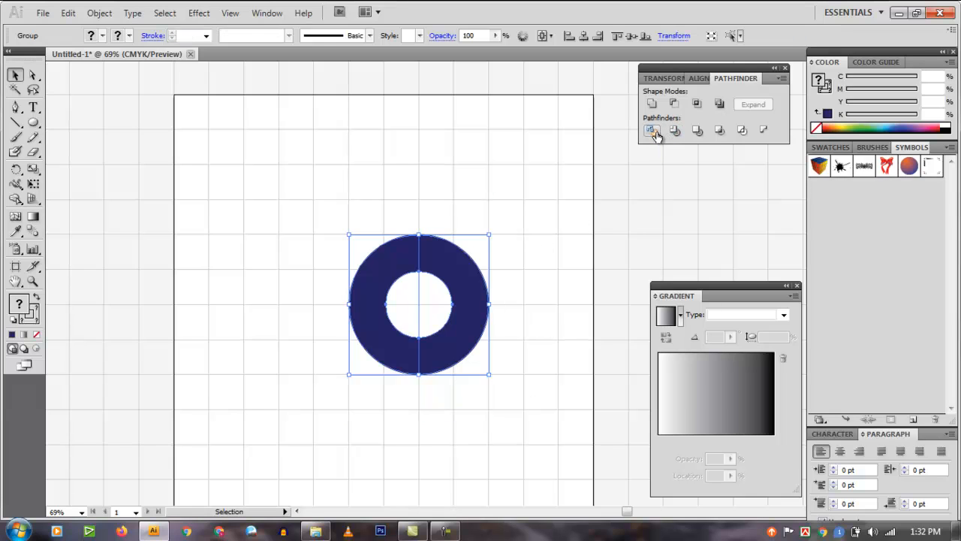
{"action": "left_click", "coordinate": [507, 217]}
- Reflect a copy of the ring's left half across the vertical axis
{"action": "left_click", "coordinate": [360, 302]}
{"action": "right_click", "coordinate": [359, 305]}
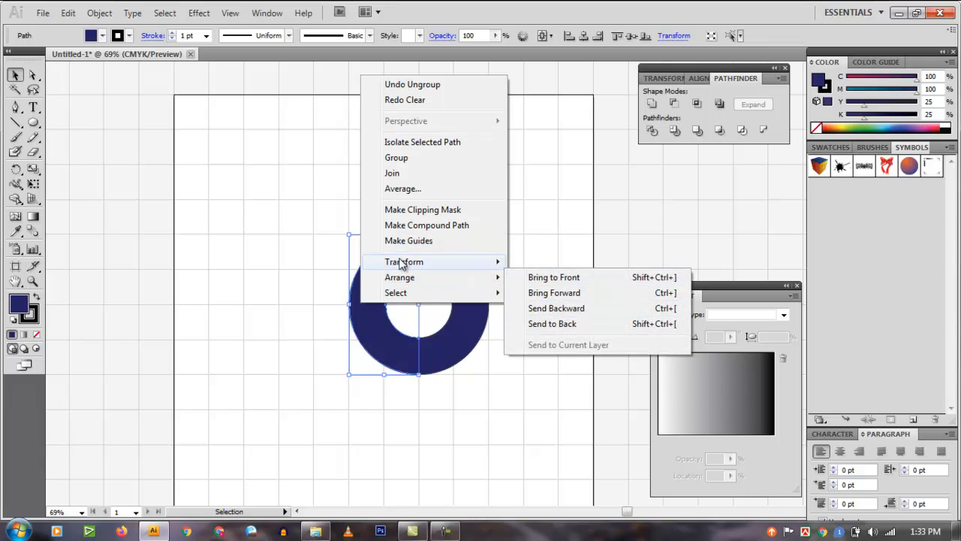
{"action": "mouse_move", "coordinate": [406, 263]}
{"action": "left_click", "coordinate": [567, 319]}
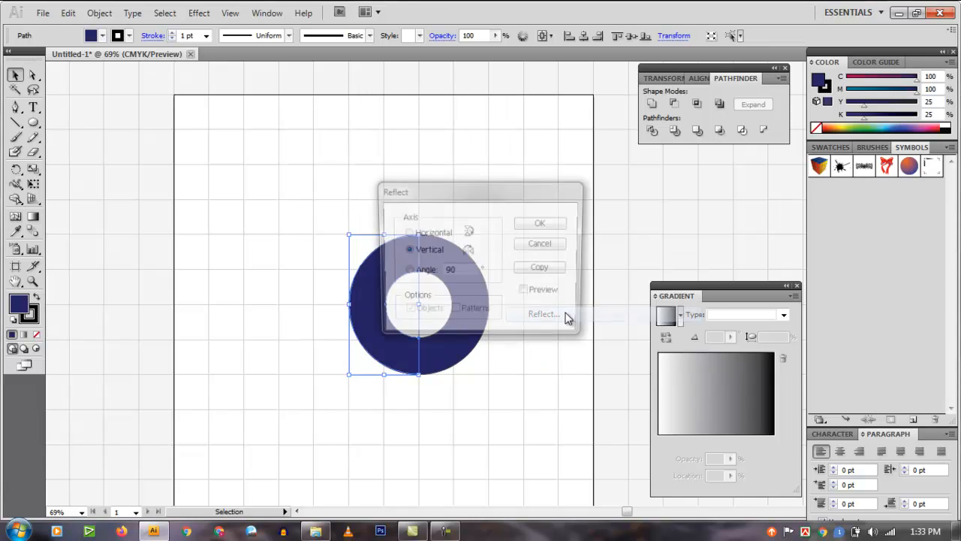
{"action": "left_click", "coordinate": [543, 269]}
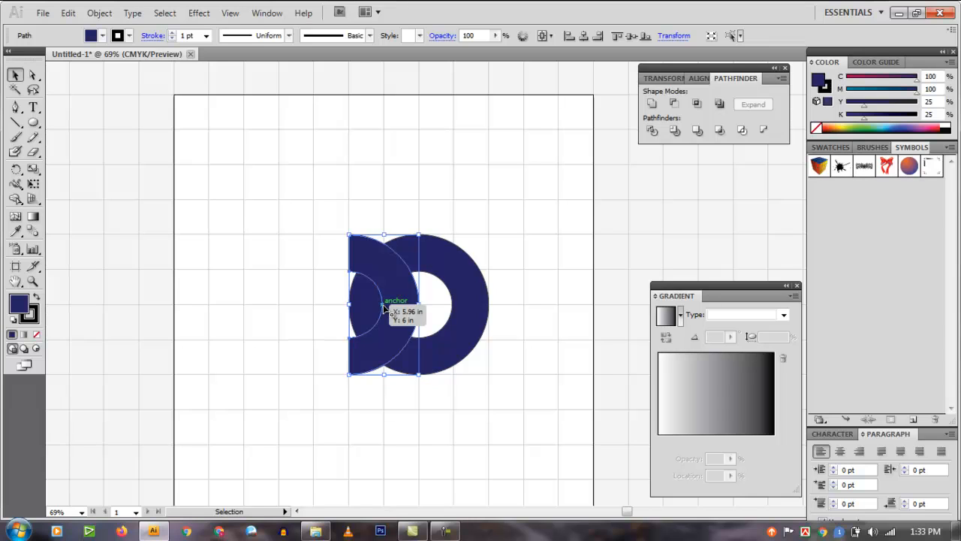
- Move the mirrored half-ring copy clear of the ring, to its right at the same height
{"action": "left_click", "coordinate": [446, 309]}
{"action": "left_click", "coordinate": [383, 307]}
{"action": "left_click_drag", "start_coordinate": [383, 308], "coordinate": [537, 304]}
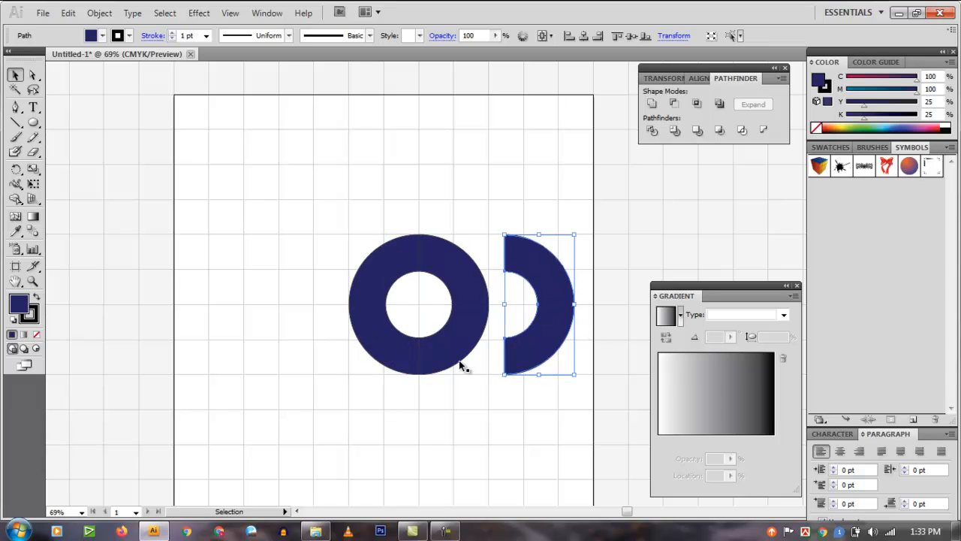
{"action": "left_click", "coordinate": [373, 411]}
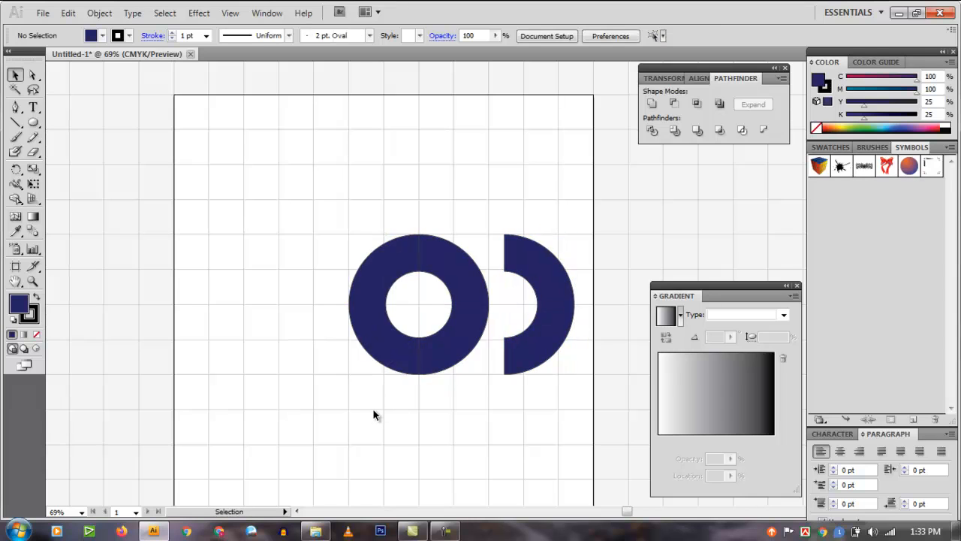
- Delete the ring's original right half and the leftover unfilled paths in its centre
{"action": "left_click", "coordinate": [469, 320]}
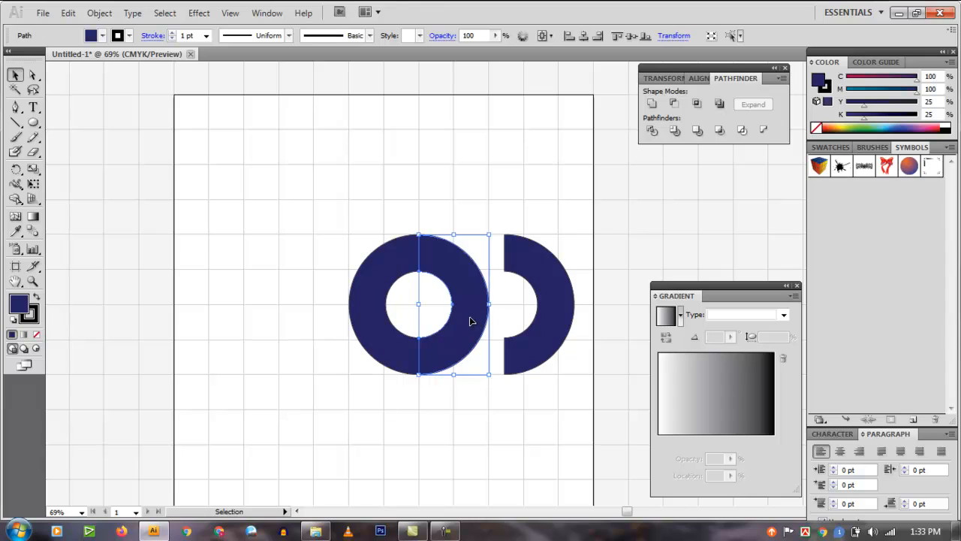
{"action": "key", "text": "Delete"}
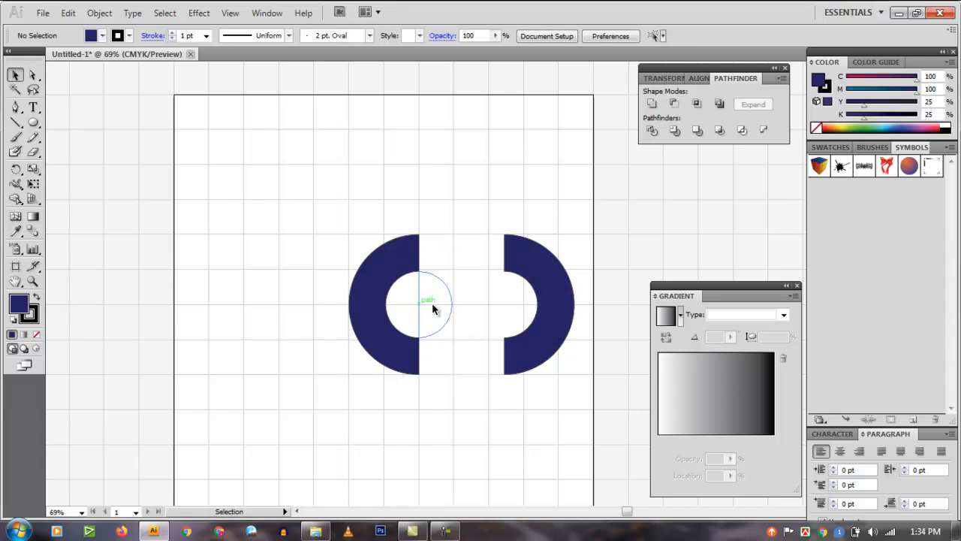
{"action": "left_click_drag", "start_coordinate": [472, 301], "coordinate": [395, 305]}
{"action": "key", "text": "Delete"}
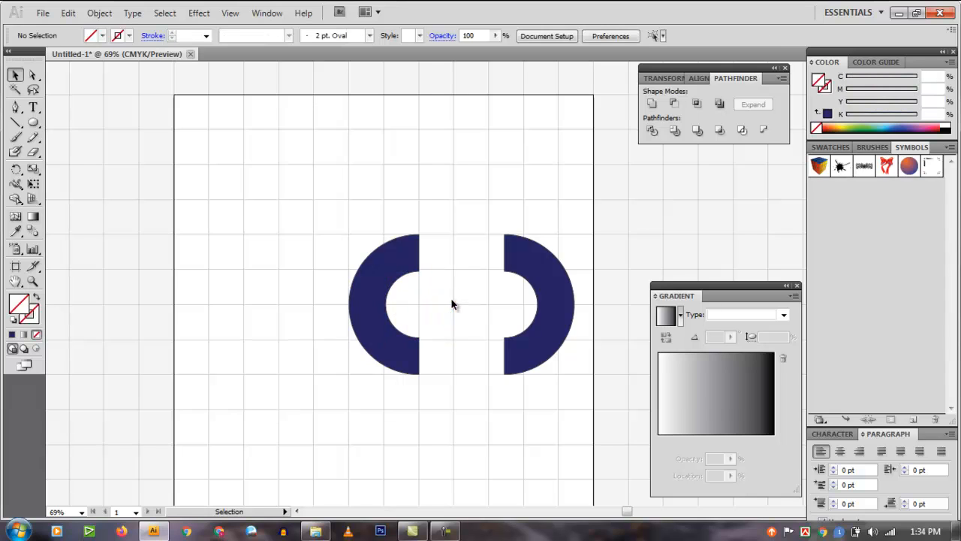
{"action": "left_click", "coordinate": [554, 280]}
{"action": "right_click", "coordinate": [556, 284]}
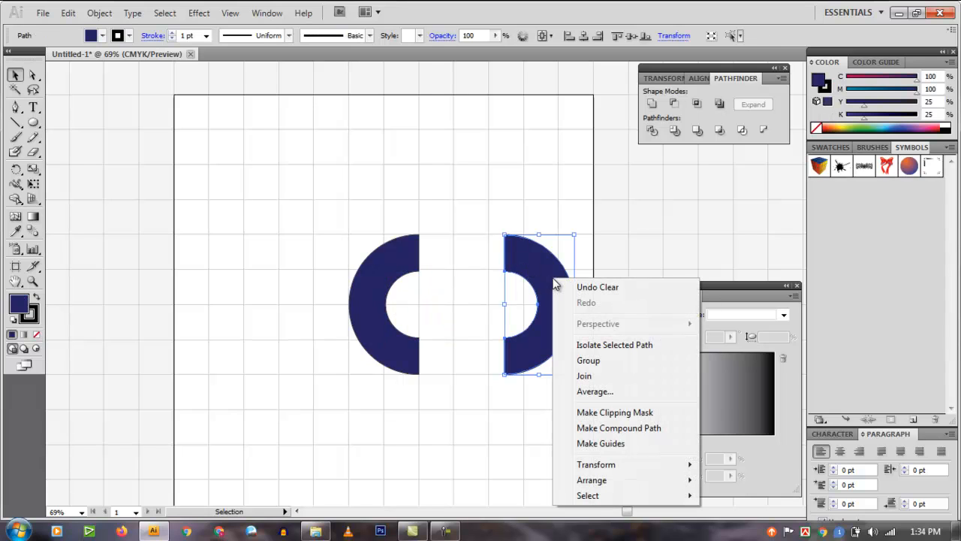
{"action": "left_click", "coordinate": [605, 392]}
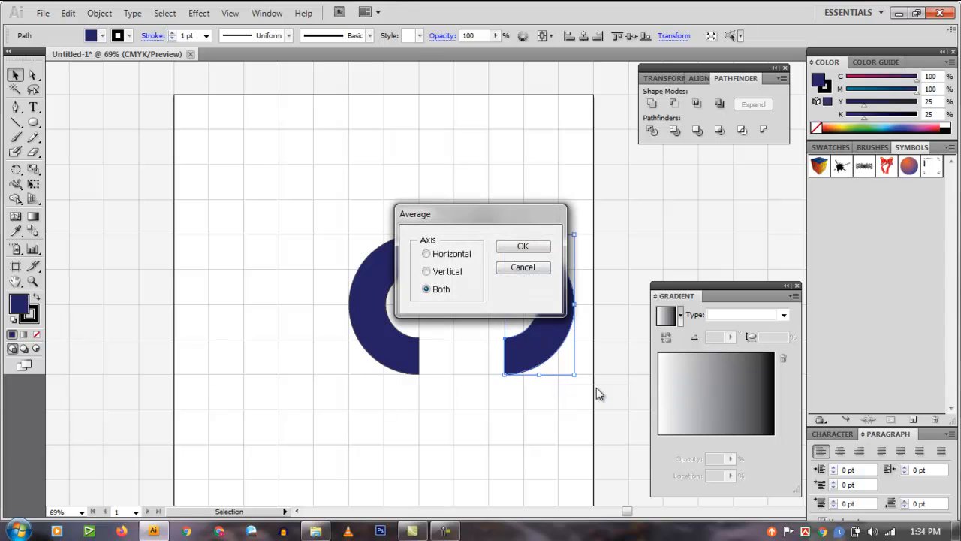
{"action": "left_click", "coordinate": [523, 267]}
- Reflect a copy of the separate right-hand half-ring across the vertical axis
{"action": "right_click", "coordinate": [534, 274]}
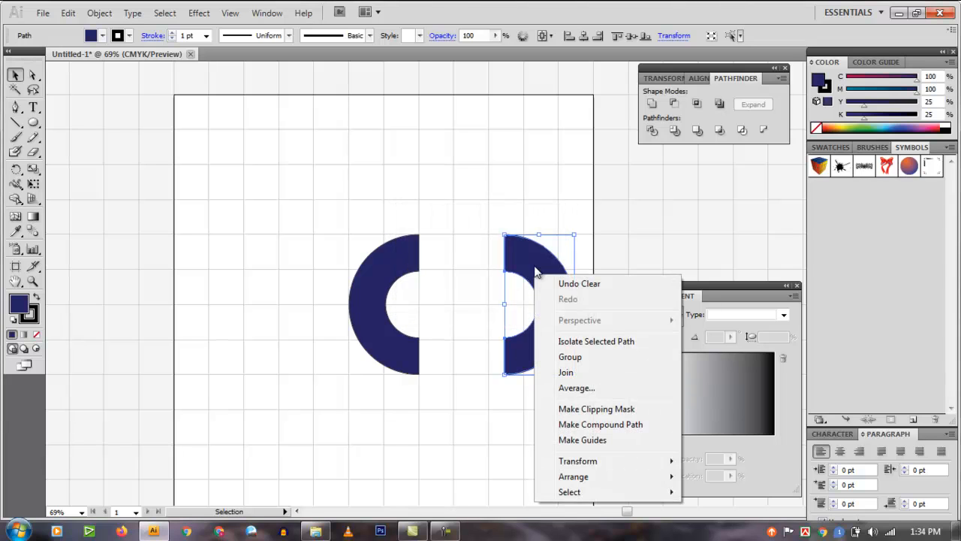
{"action": "mouse_move", "coordinate": [593, 461]}
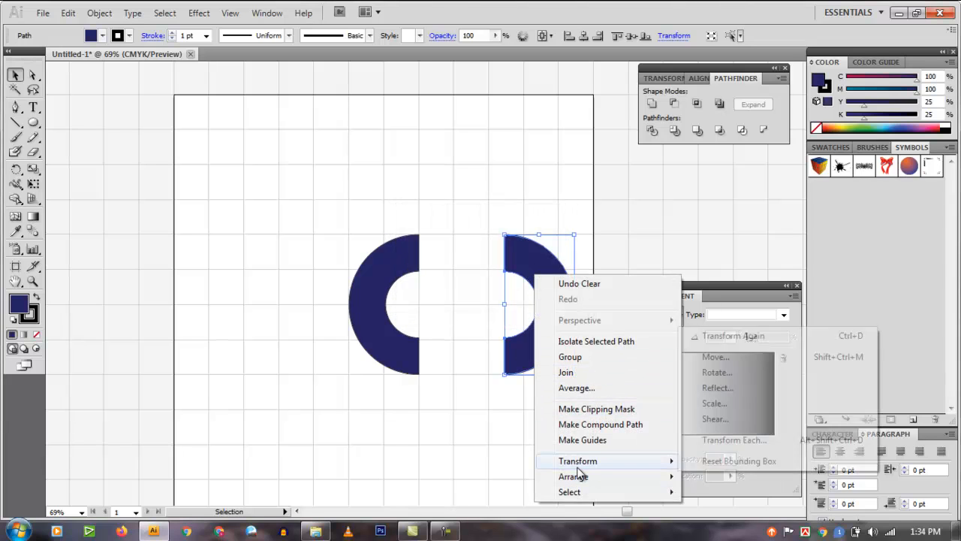
{"action": "left_click", "coordinate": [738, 388]}
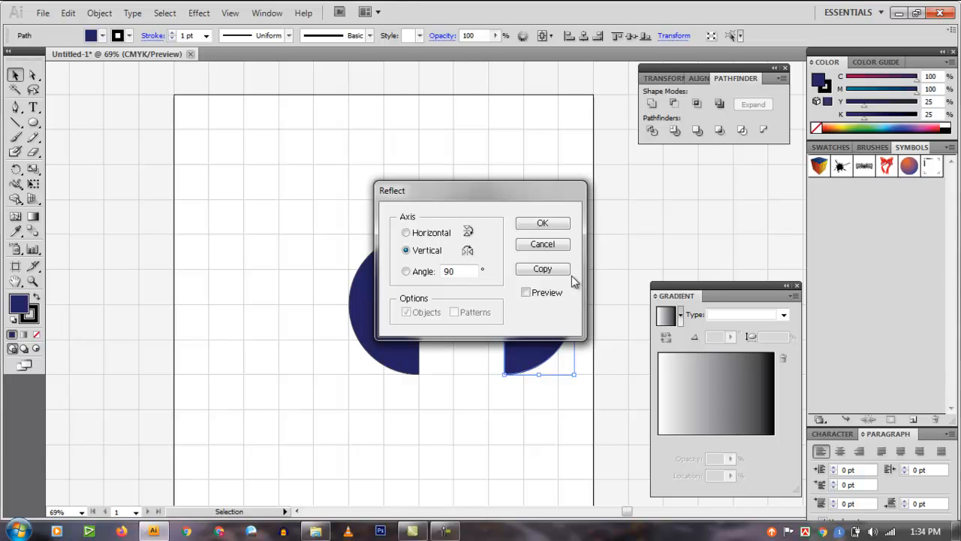
{"action": "left_click", "coordinate": [541, 269]}
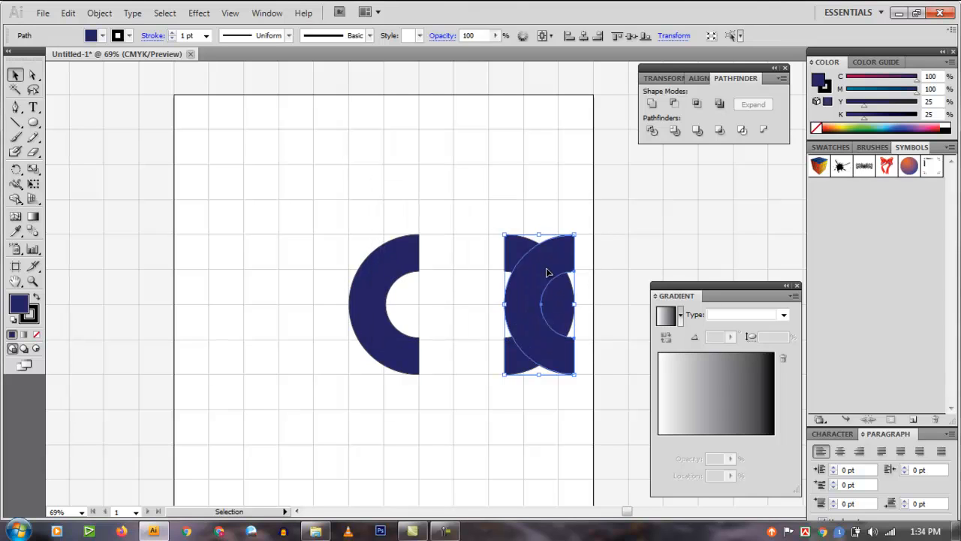
- Delete the original right-hand half-ring that opens to the left, keeping only its reflected copy
{"action": "left_click", "coordinate": [616, 268]}
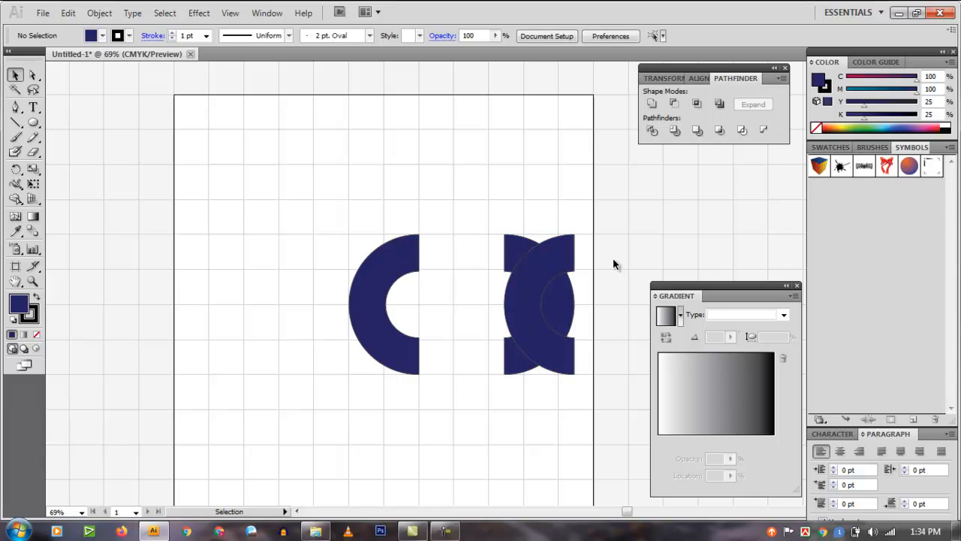
{"action": "left_click", "coordinate": [575, 300]}
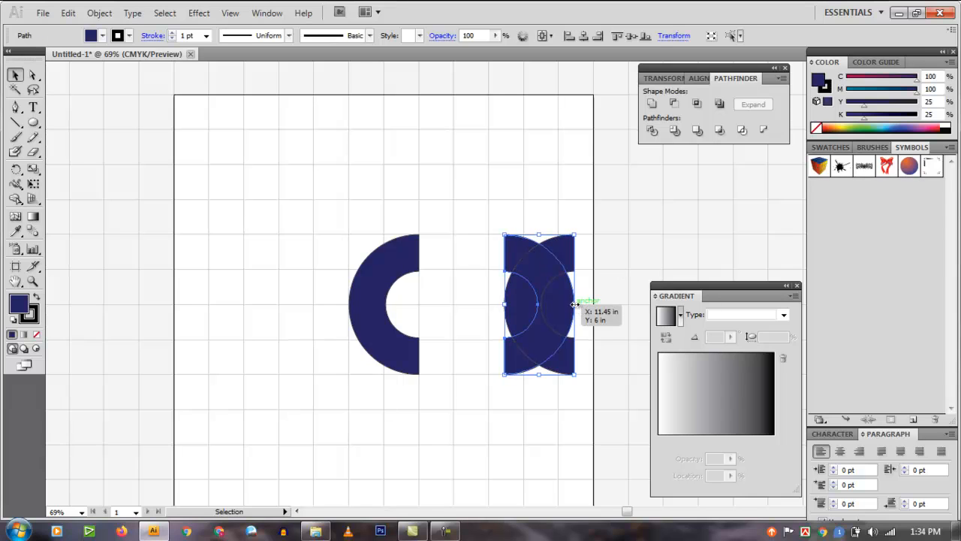
{"action": "left_click", "coordinate": [642, 226]}
{"action": "left_click", "coordinate": [524, 237]}
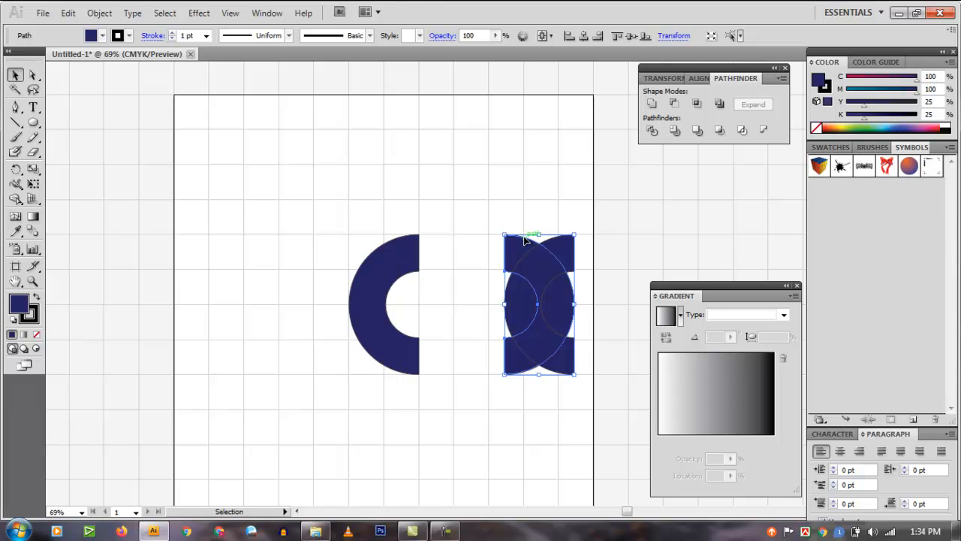
{"action": "key", "text": "Delete"}
- Nudge the second C-shaped half-ring left until its outer edge aligns with the nearby vertical grid line
{"action": "left_click", "coordinate": [540, 280]}
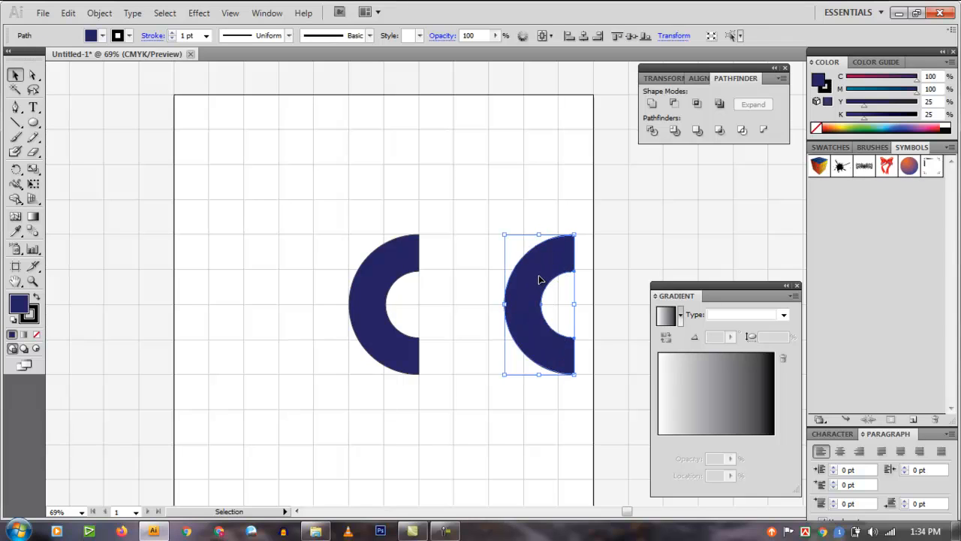
{"action": "key", "text": "Left"}
{"action": "key", "text": "Left"}
{"action": "key", "text": "Left"}
{"action": "key", "text": "Left"}
{"action": "key", "text": "Left"}
{"action": "key", "text": "Left"}
{"action": "key", "text": "Left"}
{"action": "key", "text": "Left"}
{"action": "key", "text": "Left"}
{"action": "key", "text": "Left"}
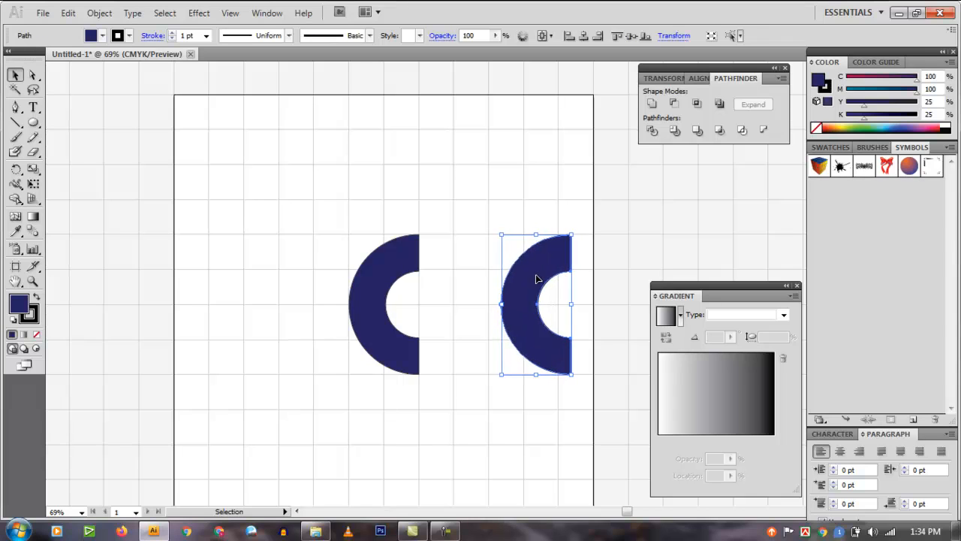
{"action": "key", "text": "Left"}
{"action": "key", "text": "Left"}
{"action": "key", "text": "Left"}
{"action": "key", "text": "Left"}
{"action": "key", "text": "Left"}
{"action": "key", "text": "Left"}
{"action": "key", "text": "Left"}
{"action": "key", "text": "Left"}
{"action": "key", "text": "Left"}
{"action": "key", "text": "Left"}
{"action": "key", "text": "Left"}
{"action": "key", "text": "Left"}
{"action": "key", "text": "Left"}
{"action": "key", "text": "Left"}
{"action": "key", "text": "Left"}
{"action": "key", "text": "Left"}
{"action": "key", "text": "Left"}
{"action": "key", "text": "Left"}
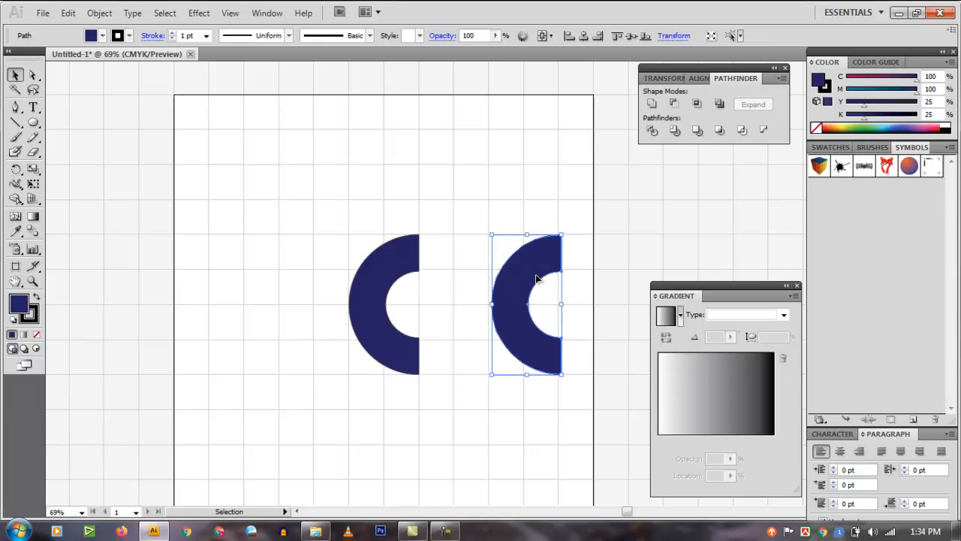
{"action": "left_click", "coordinate": [162, 154]}
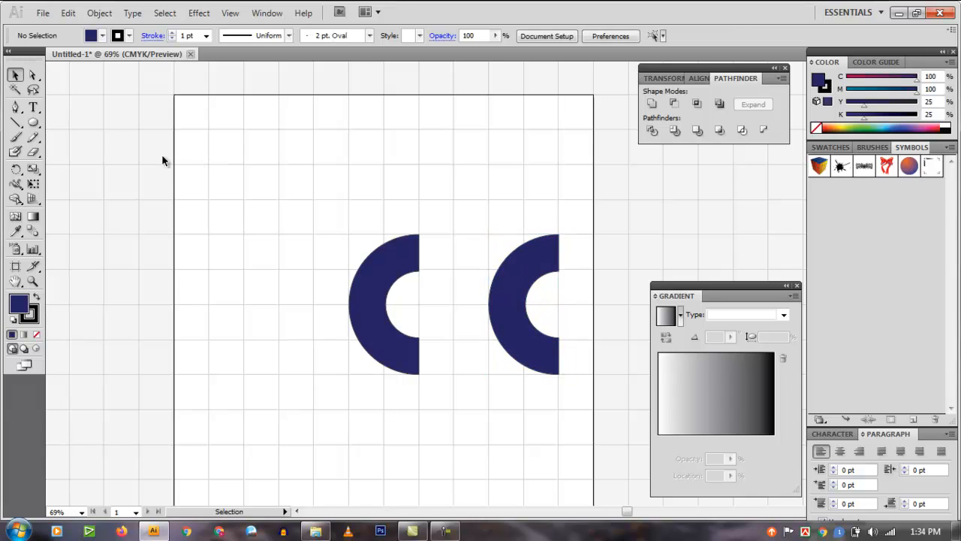
- Draw a rectangular bar joining the upper ends of both half-rings, matching their stroke thickness
{"action": "left_click_drag", "start_coordinate": [33, 126], "coordinate": [82, 125]}
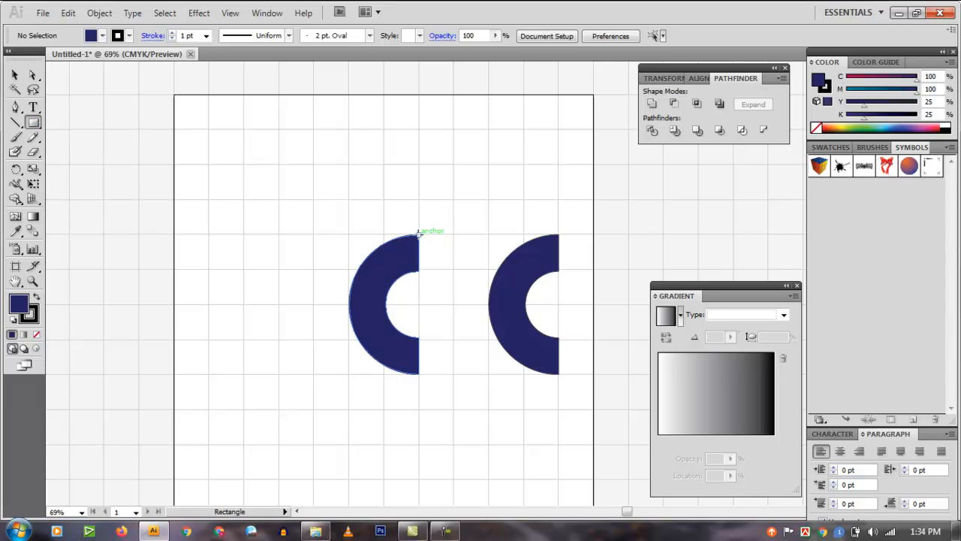
{"action": "left_click_drag", "start_coordinate": [418, 233], "coordinate": [561, 271]}
{"action": "key", "text": "shift"}
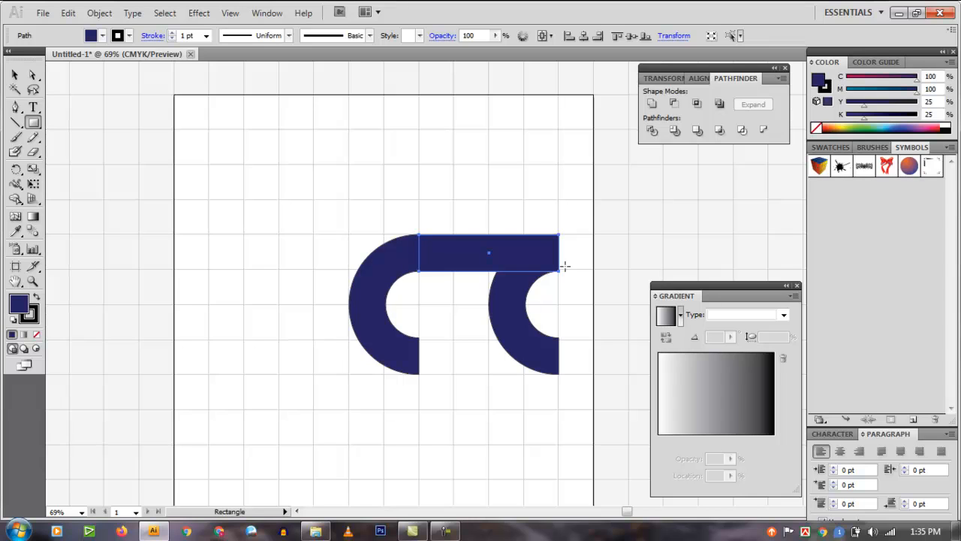
{"action": "left_click", "coordinate": [15, 75]}
{"action": "left_click", "coordinate": [251, 184]}
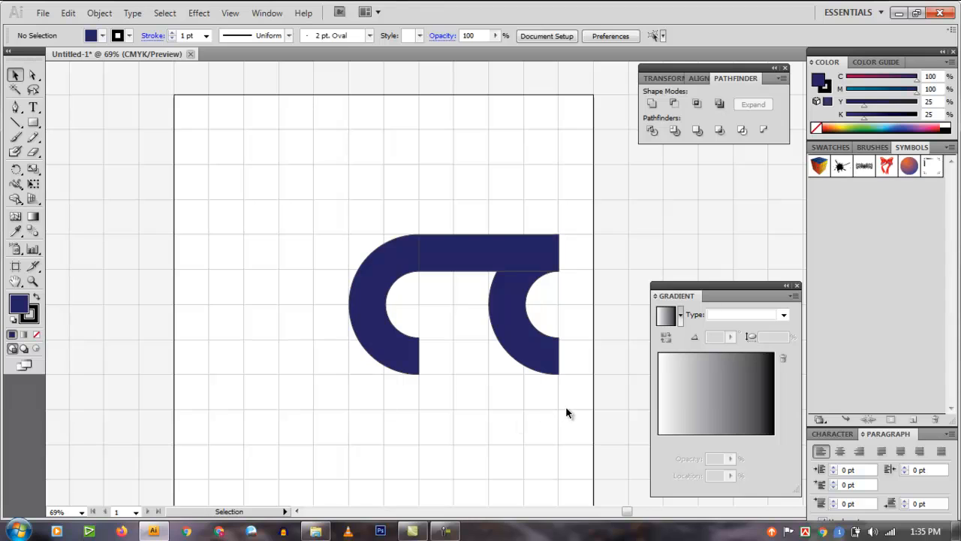
- Remove the black stroke from both half-rings and the connecting bar, leaving only their dark blue fill
{"action": "left_click_drag", "start_coordinate": [583, 401], "coordinate": [299, 194]}
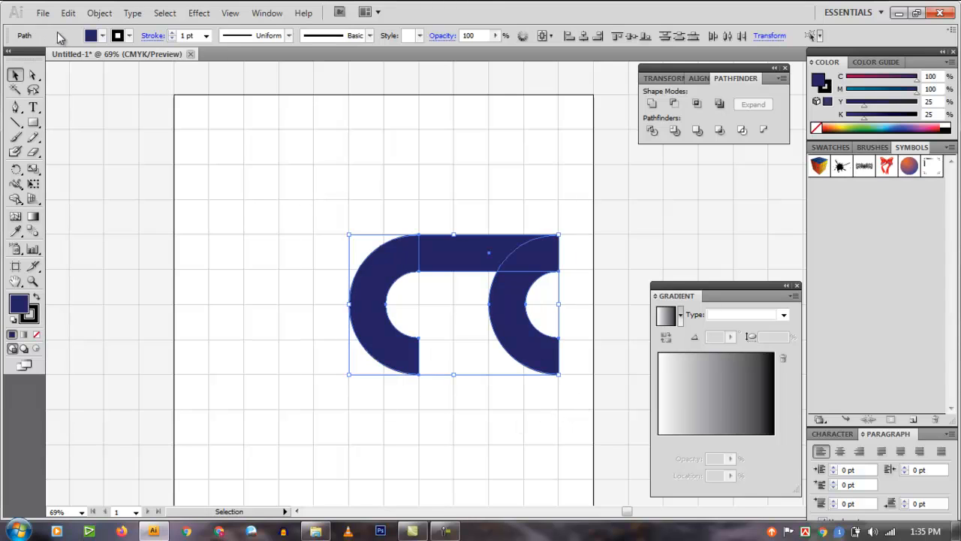
{"action": "left_click", "coordinate": [121, 36]}
{"action": "left_click", "coordinate": [5, 50]}
{"action": "left_click", "coordinate": [258, 142]}
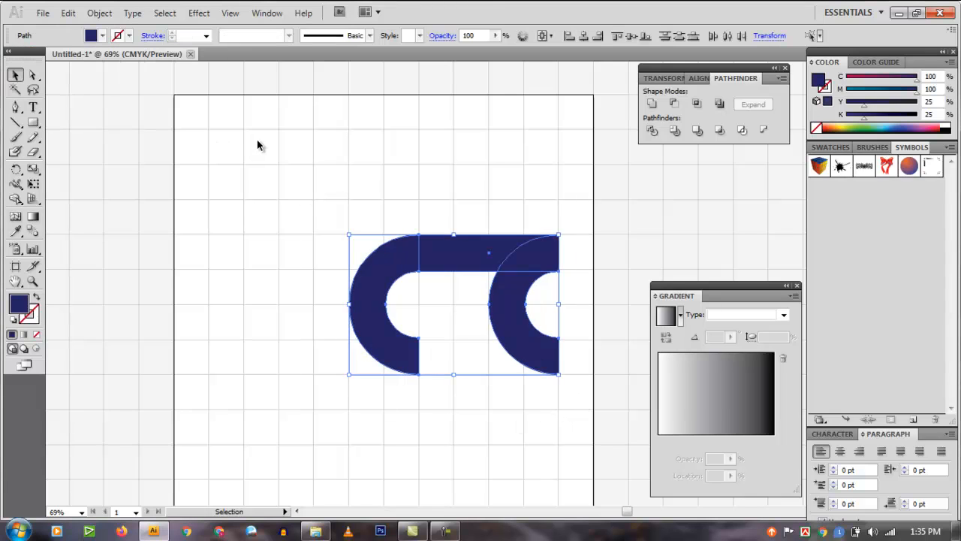
{"action": "left_click", "coordinate": [250, 125]}
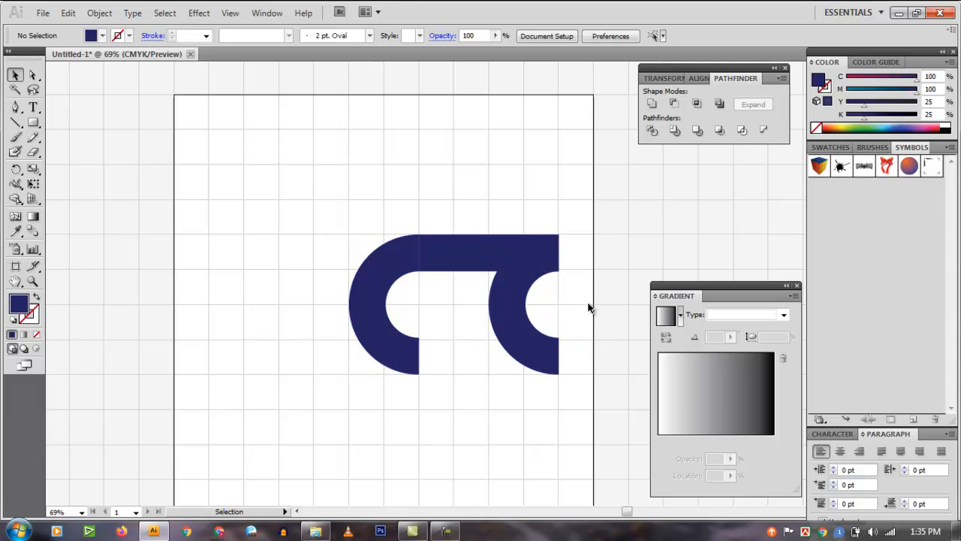
- Divide the overlapping shapes with Pathfinder, ungroup them, and delete the part of the second half-ring below the bar
{"action": "left_click_drag", "start_coordinate": [588, 306], "coordinate": [314, 208]}
{"action": "left_click", "coordinate": [652, 131]}
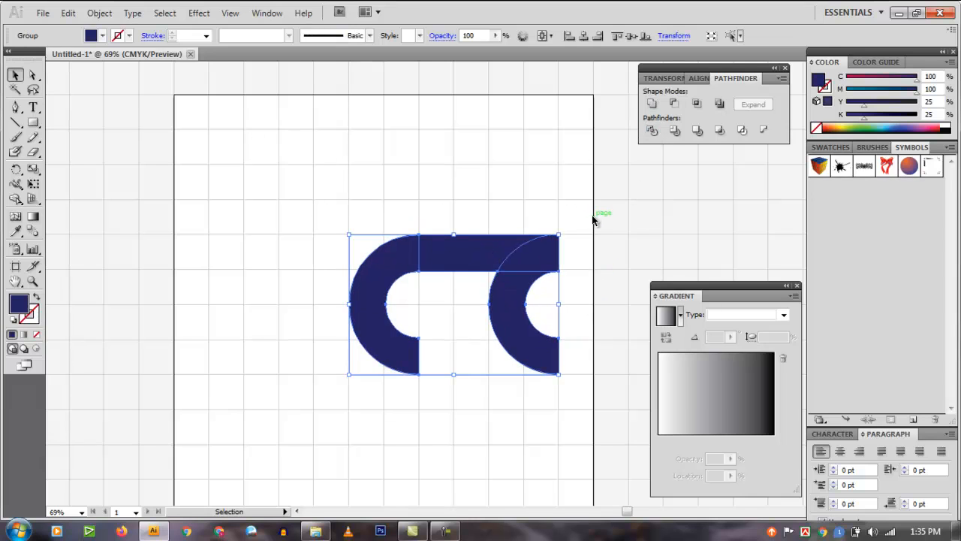
{"action": "right_click", "coordinate": [461, 254]}
{"action": "left_click", "coordinate": [513, 333]}
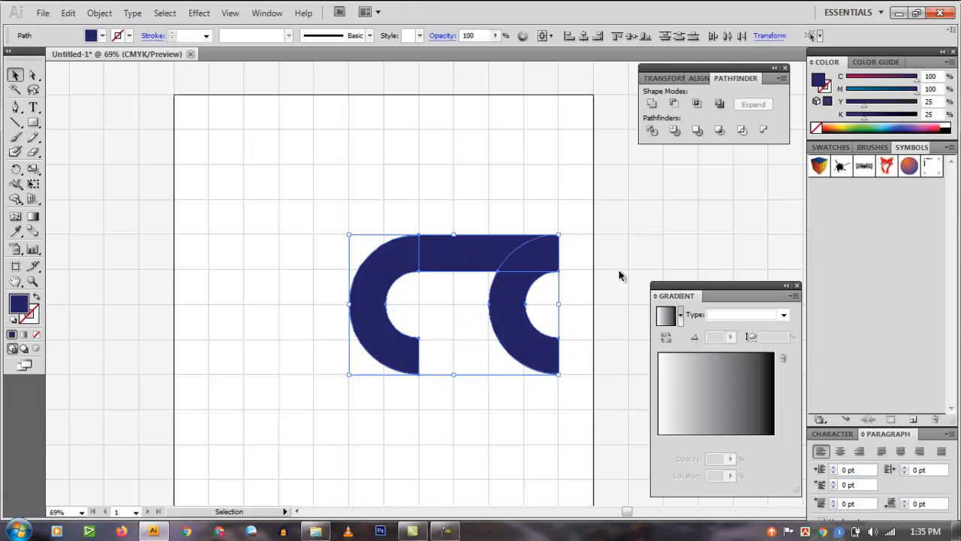
{"action": "left_click", "coordinate": [475, 332]}
{"action": "left_click", "coordinate": [509, 335]}
{"action": "key", "text": "Delete"}
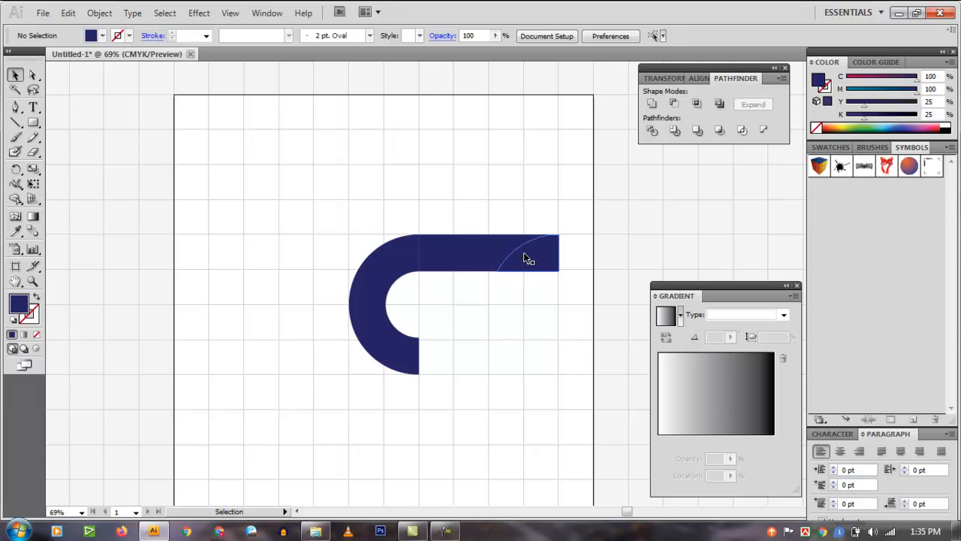
- Merge the curved leftover piece at the bar's free end into the bar with the Shape Builder tool
{"action": "left_click", "coordinate": [15, 199]}
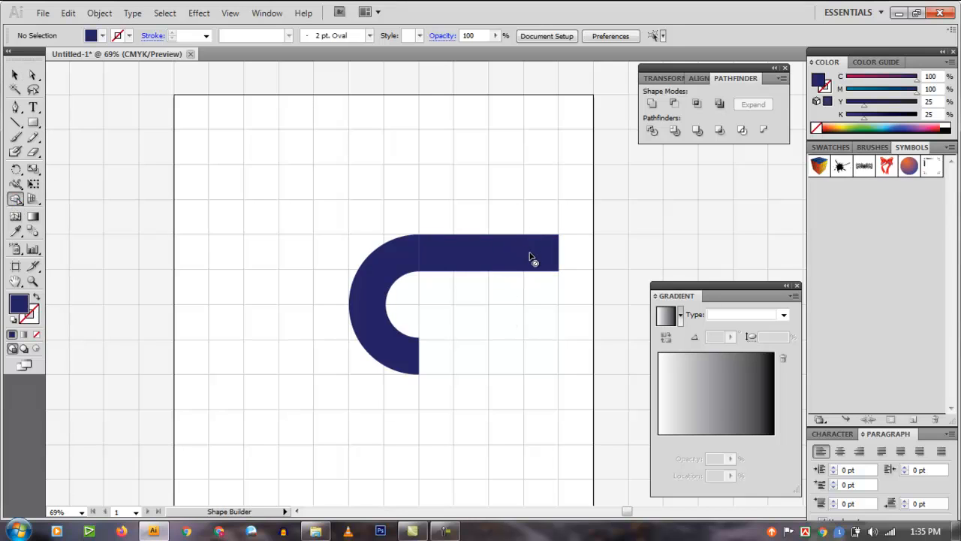
{"action": "left_click", "coordinate": [14, 75]}
{"action": "left_click_drag", "start_coordinate": [345, 202], "coordinate": [573, 353]}
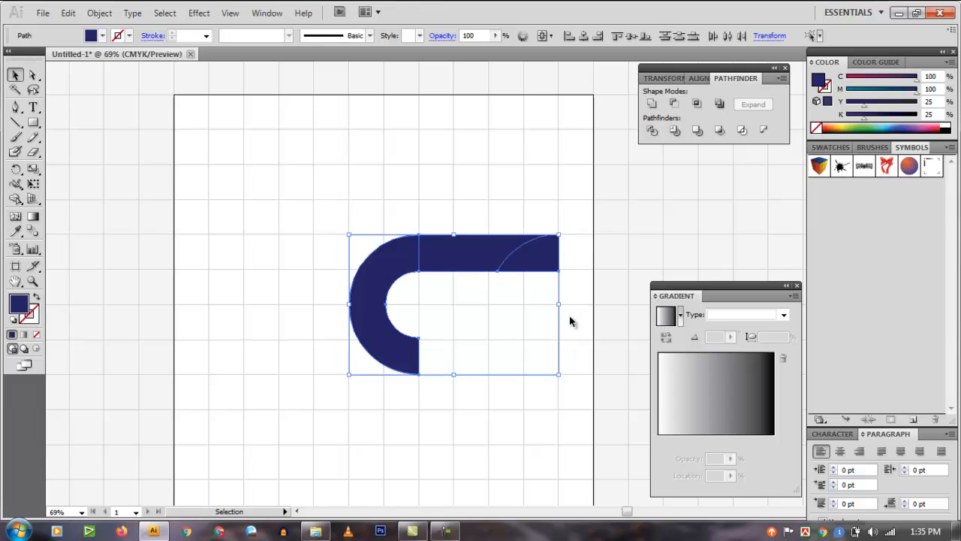
{"action": "left_click", "coordinate": [15, 199]}
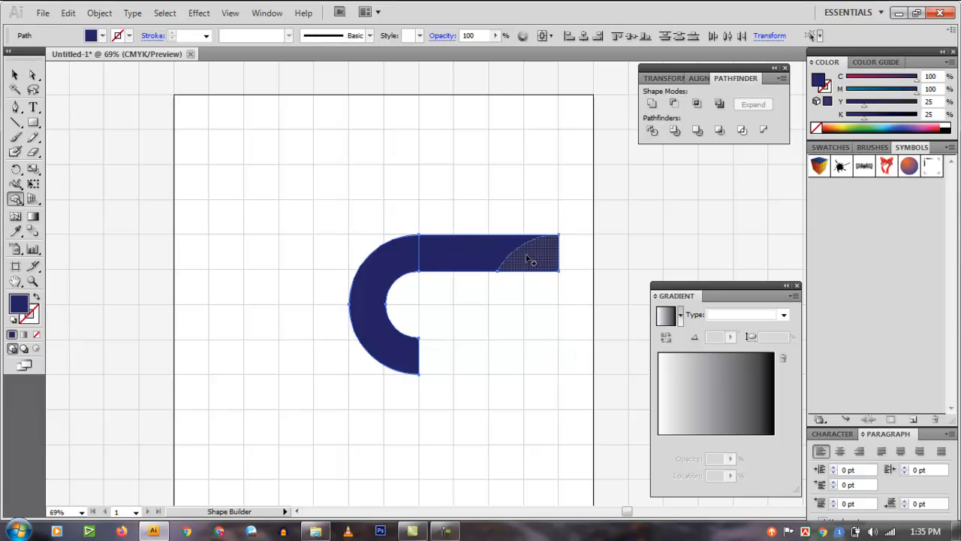
{"action": "left_click_drag", "start_coordinate": [508, 267], "coordinate": [506, 259]}
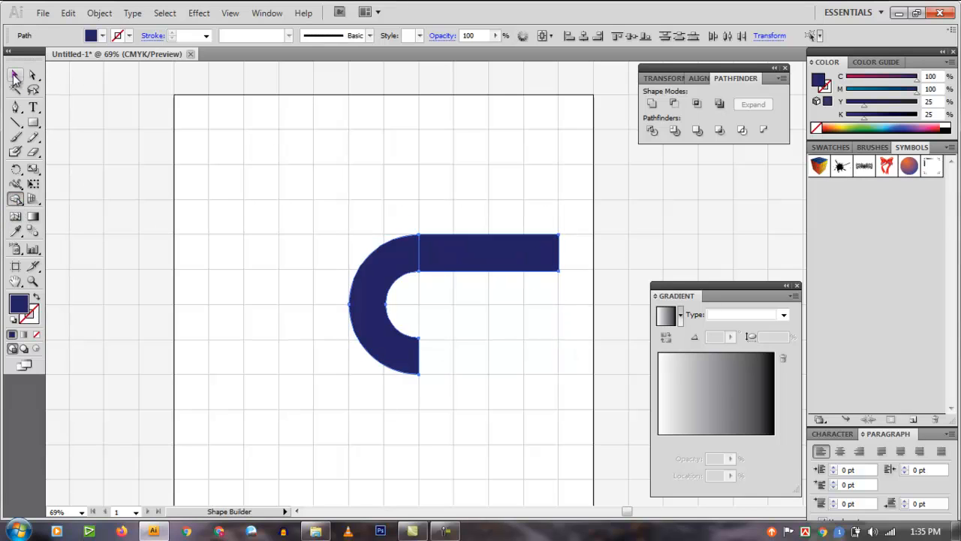
{"action": "left_click", "coordinate": [15, 75]}
{"action": "left_click", "coordinate": [394, 216]}
- Duplicate the horizontal bar in place, rotate the copy 90 degrees, and align it flush with the bar's free end
{"action": "left_click", "coordinate": [530, 254]}
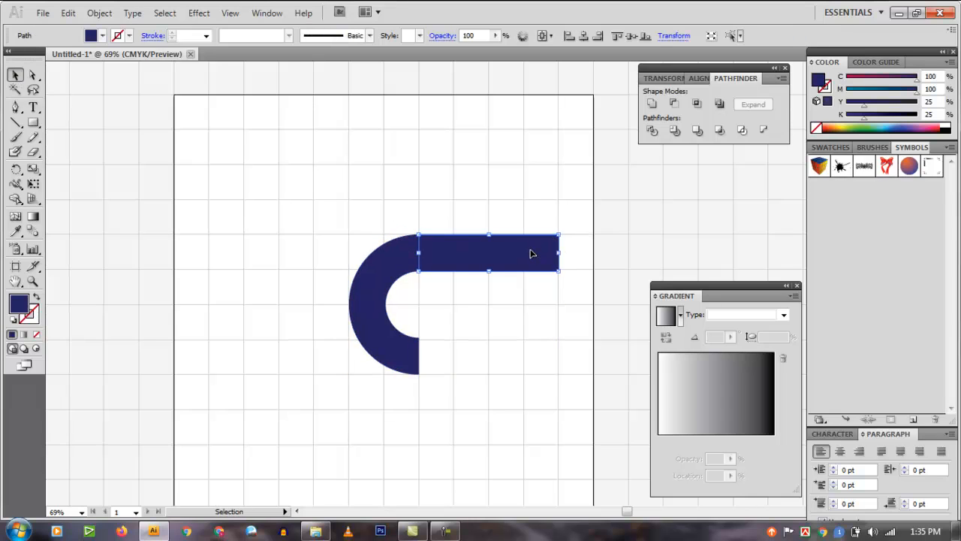
{"action": "key", "text": "a"}
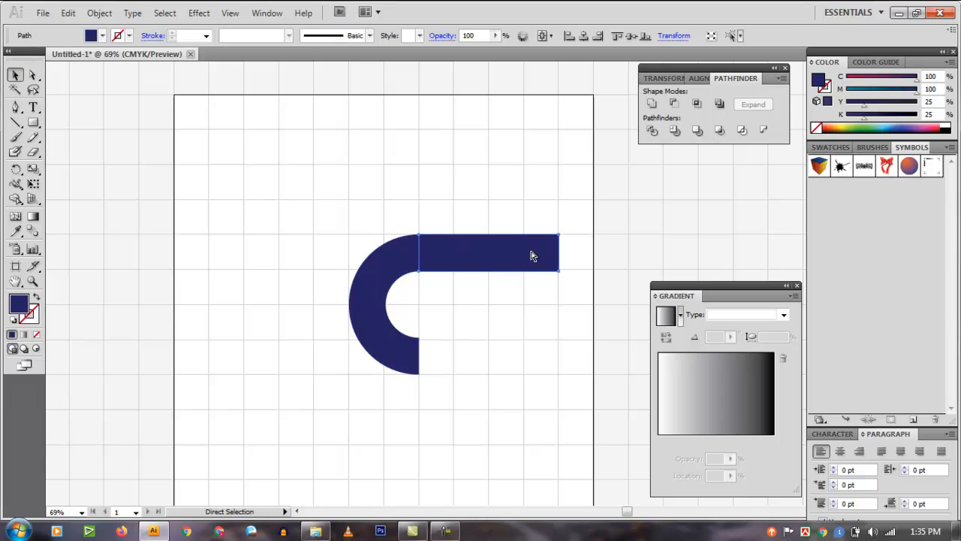
{"action": "key", "text": "v"}
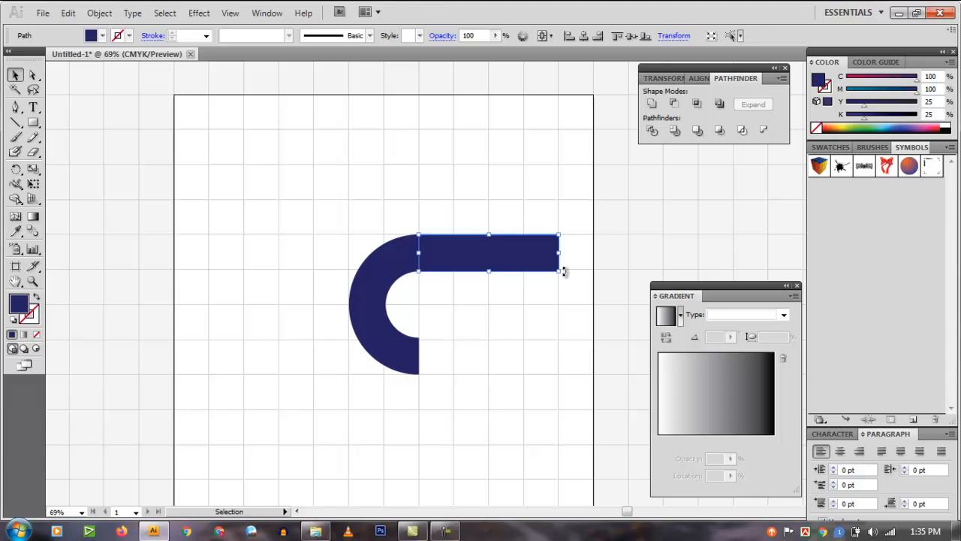
{"action": "left_click_drag", "start_coordinate": [565, 271], "coordinate": [481, 315]}
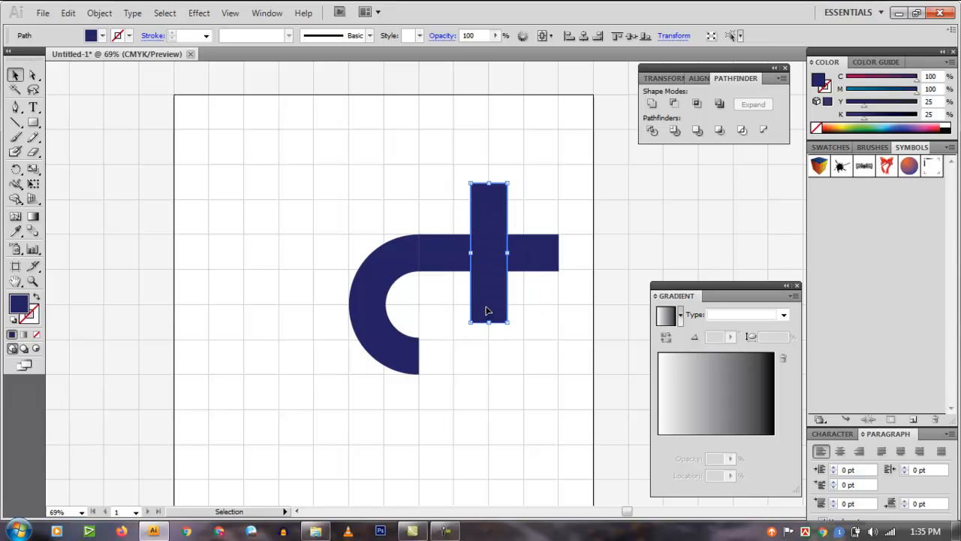
{"action": "left_click_drag", "start_coordinate": [489, 261], "coordinate": [541, 267]}
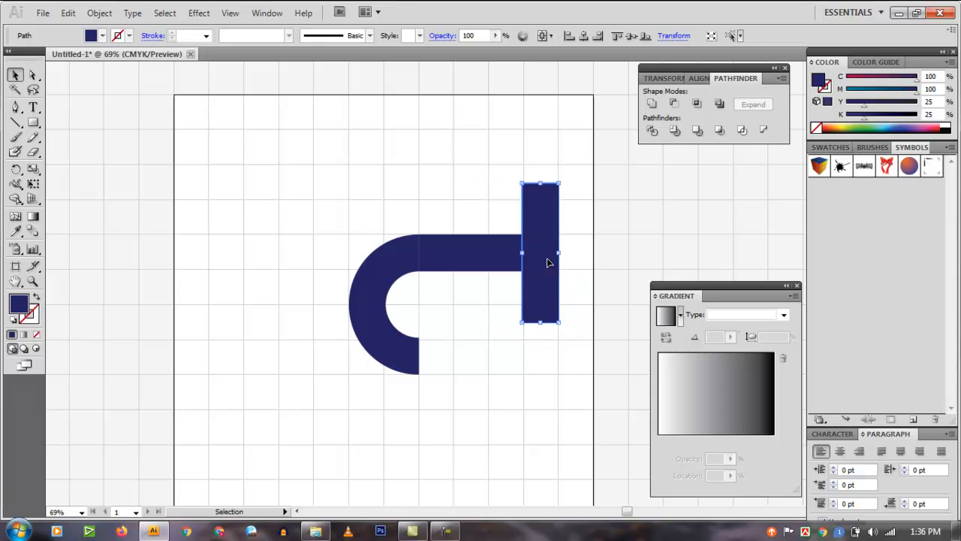
- Divide the horizontal bar and the crossing vertical bar with Pathfinder and ungroup the resulting pieces
{"action": "left_click", "coordinate": [593, 250]}
{"action": "left_click_drag", "start_coordinate": [581, 351], "coordinate": [438, 185]}
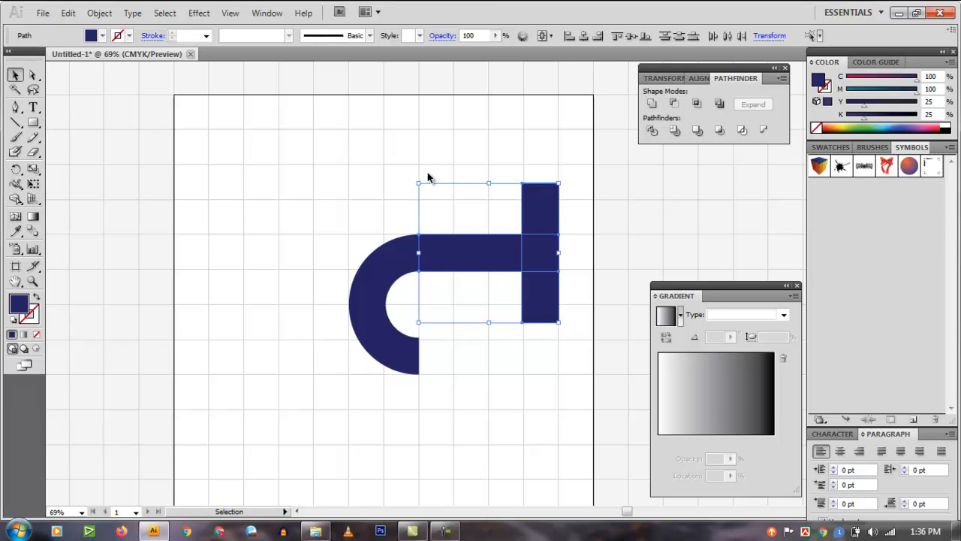
{"action": "left_click", "coordinate": [652, 131]}
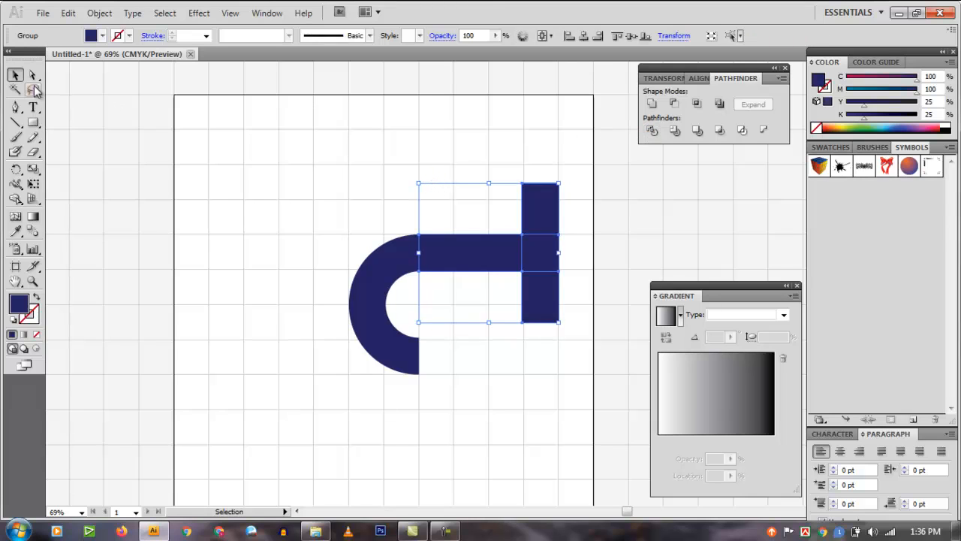
{"action": "left_click", "coordinate": [579, 218]}
{"action": "left_click", "coordinate": [548, 208]}
{"action": "right_click", "coordinate": [548, 208]}
{"action": "left_click", "coordinate": [597, 291]}
- Delete the three vertical bar pieces so the horizontal bar is shortened by one stroke thickness
{"action": "left_click", "coordinate": [575, 247]}
{"action": "left_click", "coordinate": [544, 213]}
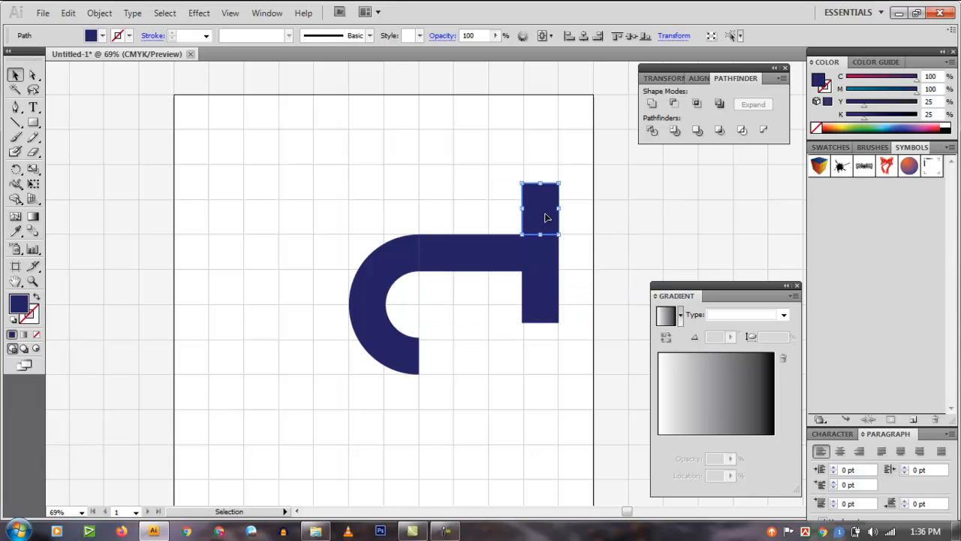
{"action": "key", "text": "Delete"}
{"action": "left_click", "coordinate": [548, 254]}
{"action": "key", "text": "Delete"}
{"action": "left_click", "coordinate": [550, 296]}
{"action": "key", "text": "Delete"}
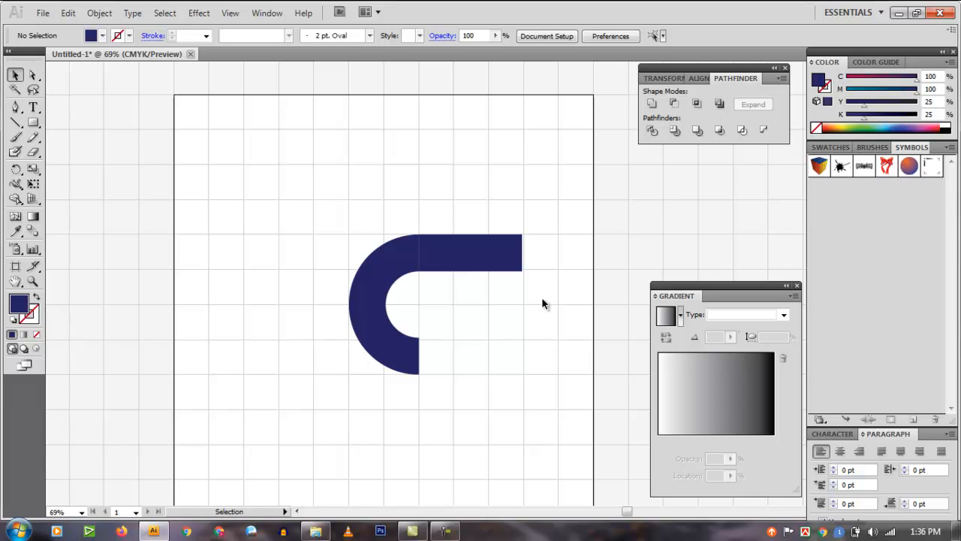
- Create a 2 in by 2 in circle and move it into the half-ring's round opening
{"action": "left_click_drag", "start_coordinate": [357, 263], "coordinate": [391, 282]}
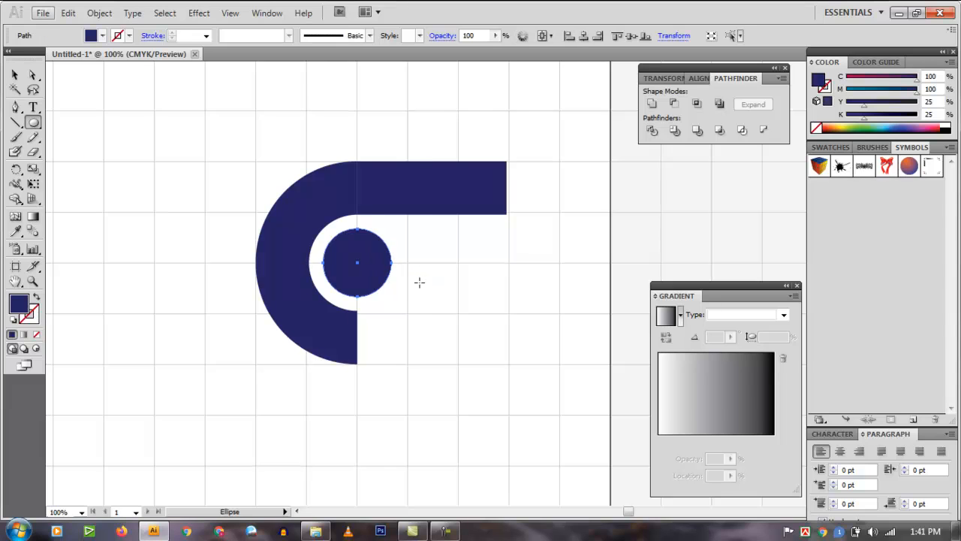
{"action": "key", "text": "Delete"}
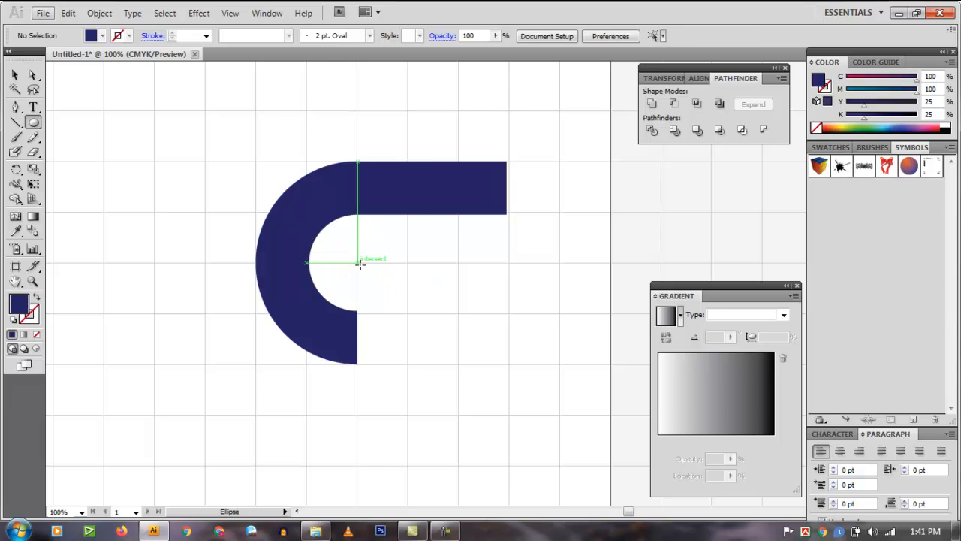
{"action": "left_click", "coordinate": [358, 263]}
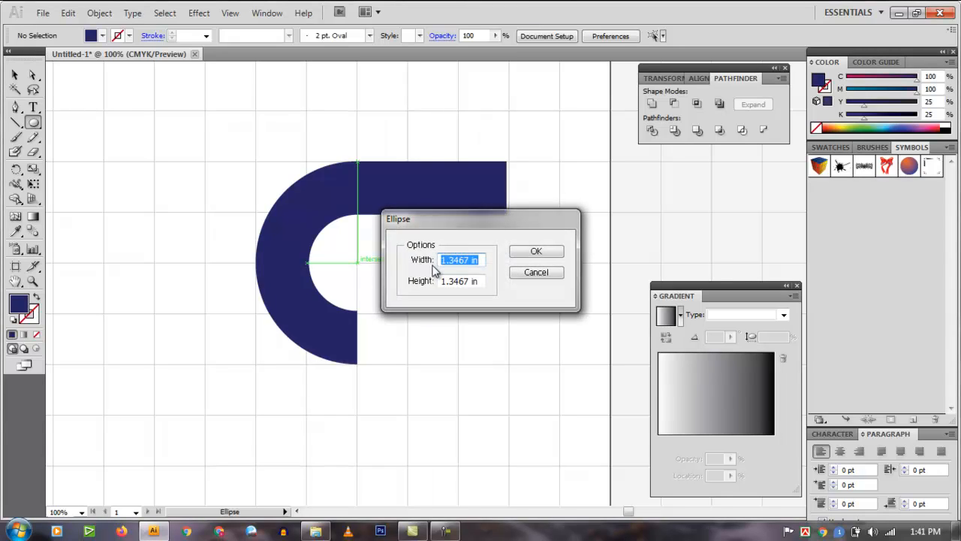
{"action": "type", "text": "2"}
{"action": "double_click", "coordinate": [459, 281]}
{"action": "type", "text": "2"}
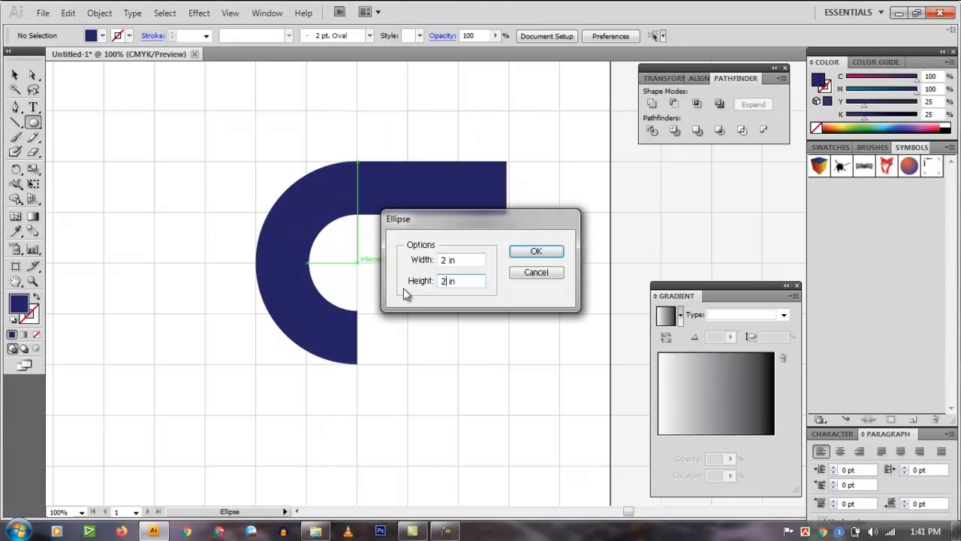
{"action": "left_click", "coordinate": [536, 252]}
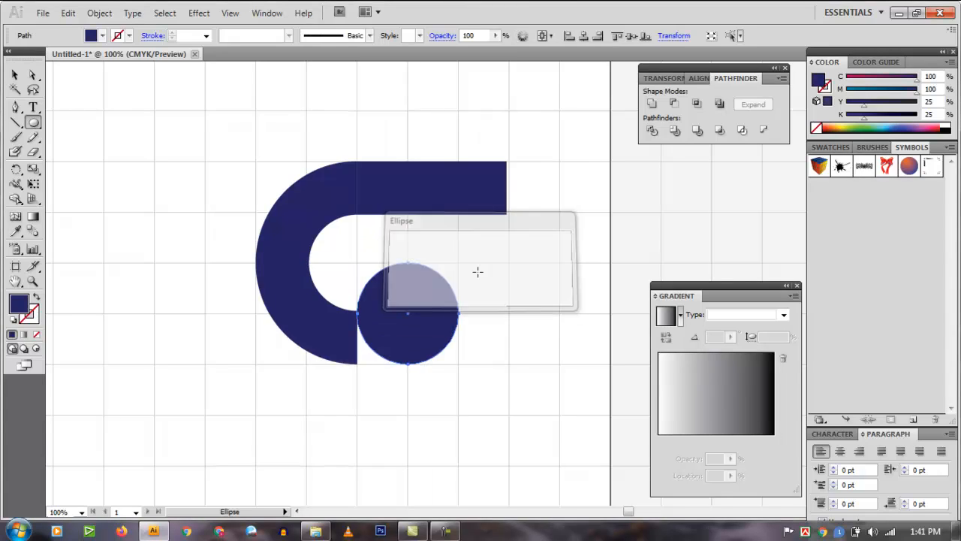
{"action": "left_click", "coordinate": [15, 75]}
{"action": "left_click_drag", "start_coordinate": [411, 320], "coordinate": [352, 264]}
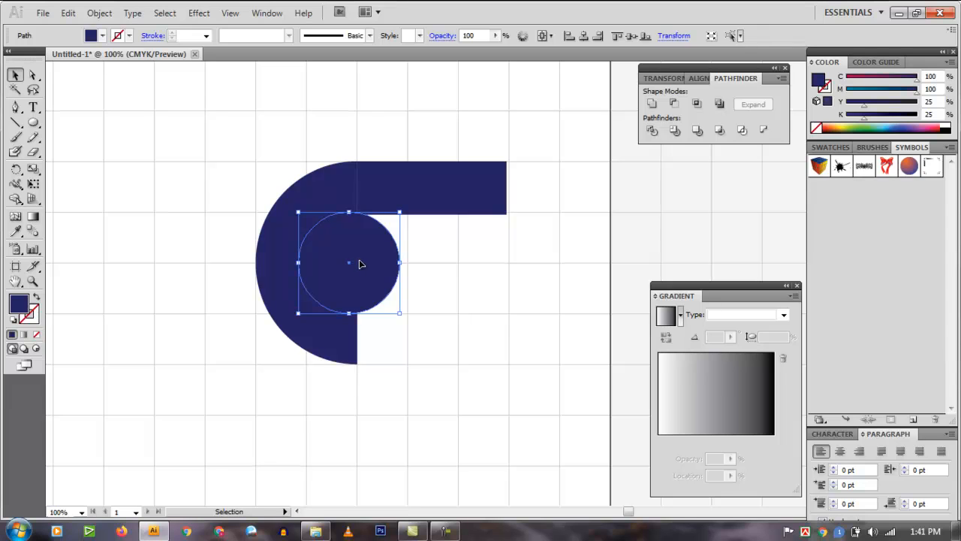
- Switch to outline view and reduce the circle's height slightly so its upper edge meets the bar's lower edge
{"action": "left_click", "coordinate": [437, 258]}
{"action": "left_click_drag", "start_coordinate": [438, 307], "coordinate": [253, 200]}
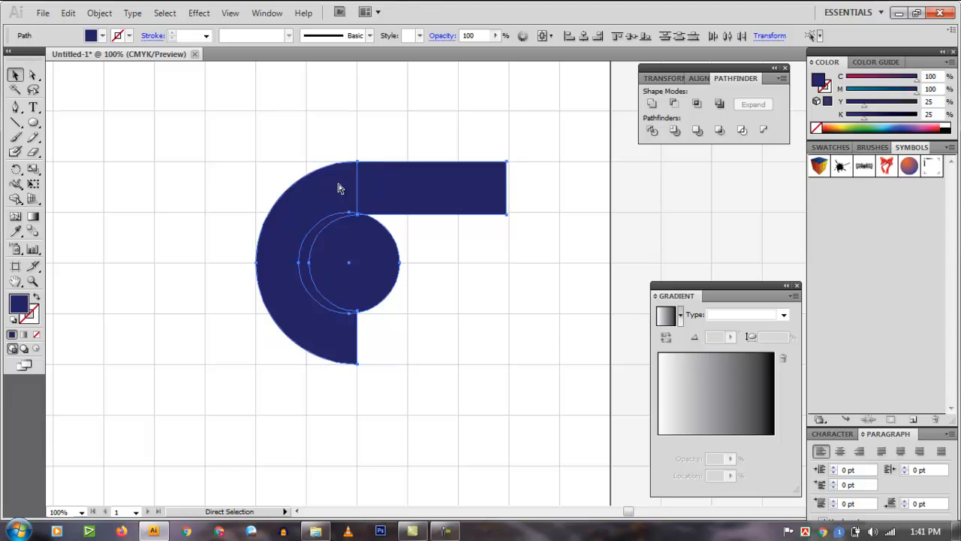
{"action": "key", "text": "ctrl+y"}
{"action": "left_click", "coordinate": [345, 283]}
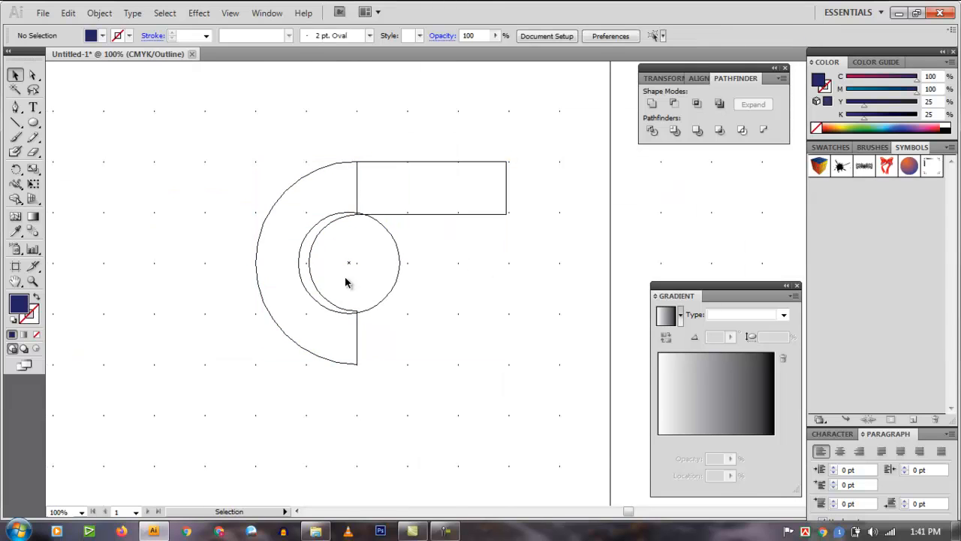
{"action": "left_click", "coordinate": [385, 298]}
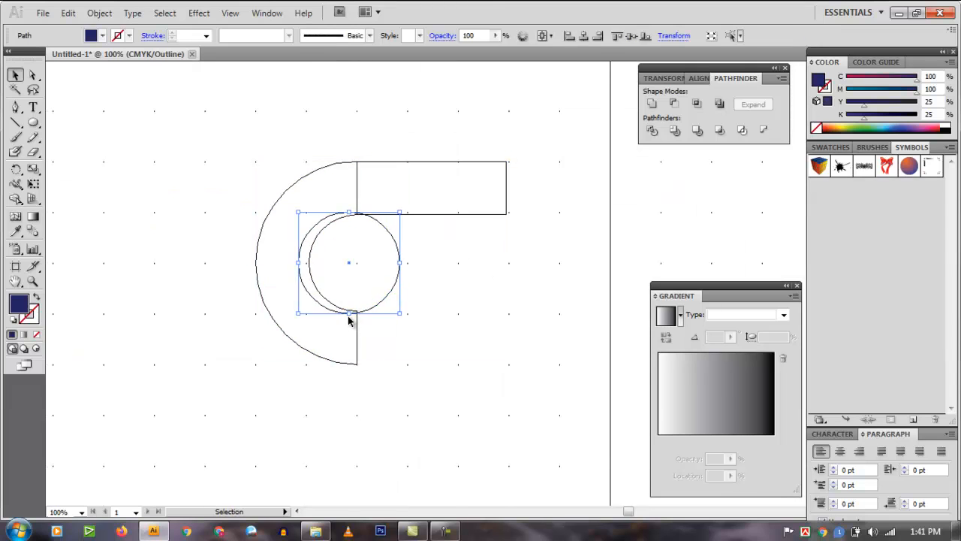
{"action": "left_click_drag", "start_coordinate": [349, 320], "coordinate": [350, 314]}
{"action": "left_click_drag", "start_coordinate": [350, 213], "coordinate": [350, 216]}
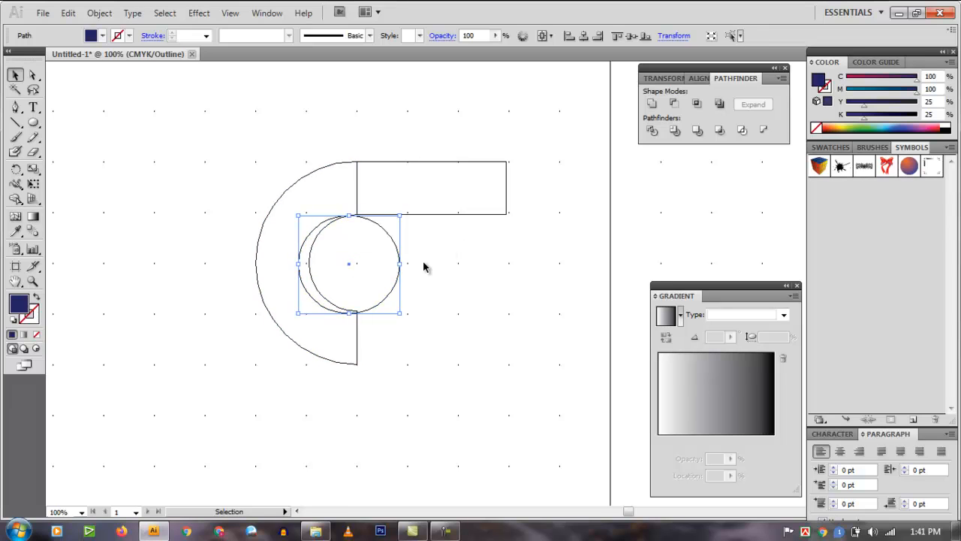
- Stretch the circle downward into a tall ellipse spanning from the bar's lower edge to the half-ring's lower end
{"action": "left_click_drag", "start_coordinate": [349, 314], "coordinate": [358, 363]}
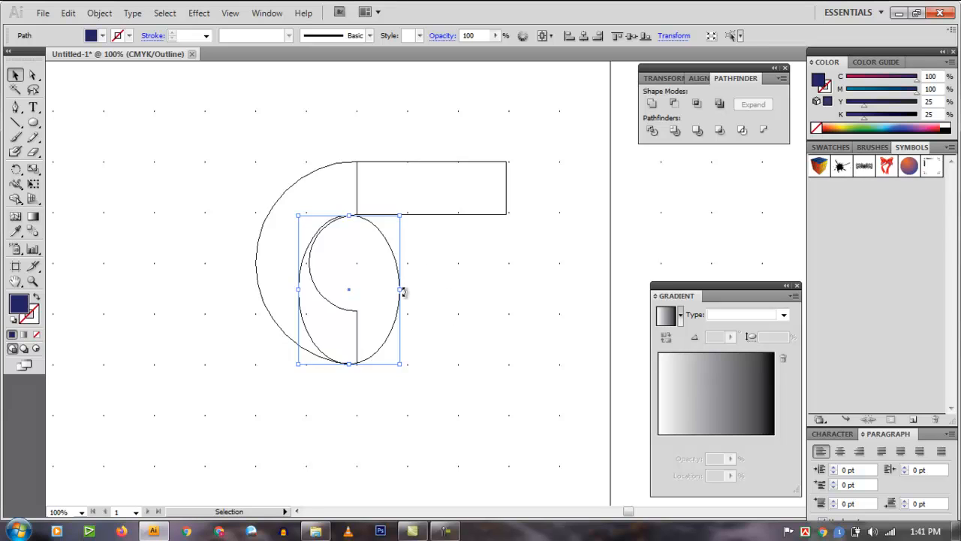
{"action": "mouse_move", "coordinate": [348, 215]}
{"action": "left_mouse_down"}
{"action": "mouse_move", "coordinate": [360, 220]}
{"action": "mouse_move", "coordinate": [349, 215]}
{"action": "left_mouse_up"}
{"action": "left_click", "coordinate": [439, 249]}
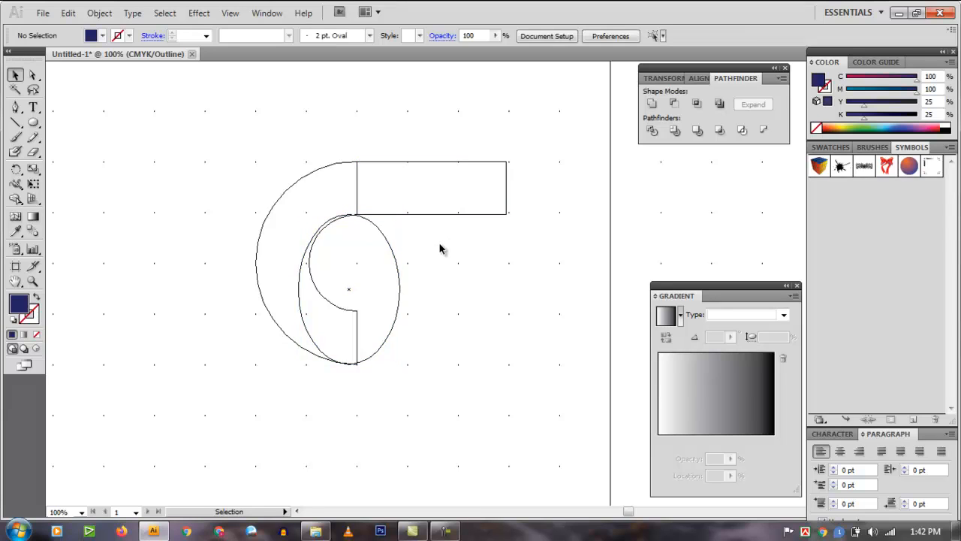
- Widen the ellipse slightly on both sides, keeping its height between the bar and the half-ring's lower end
{"action": "left_click", "coordinate": [398, 268]}
{"action": "left_click_drag", "start_coordinate": [404, 293], "coordinate": [407, 292]}
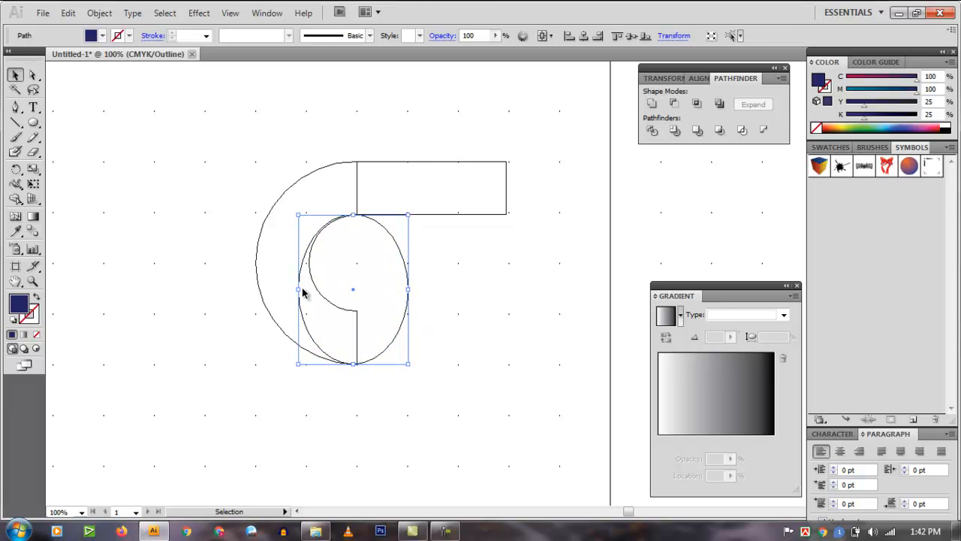
{"action": "left_click_drag", "start_coordinate": [299, 290], "coordinate": [293, 286]}
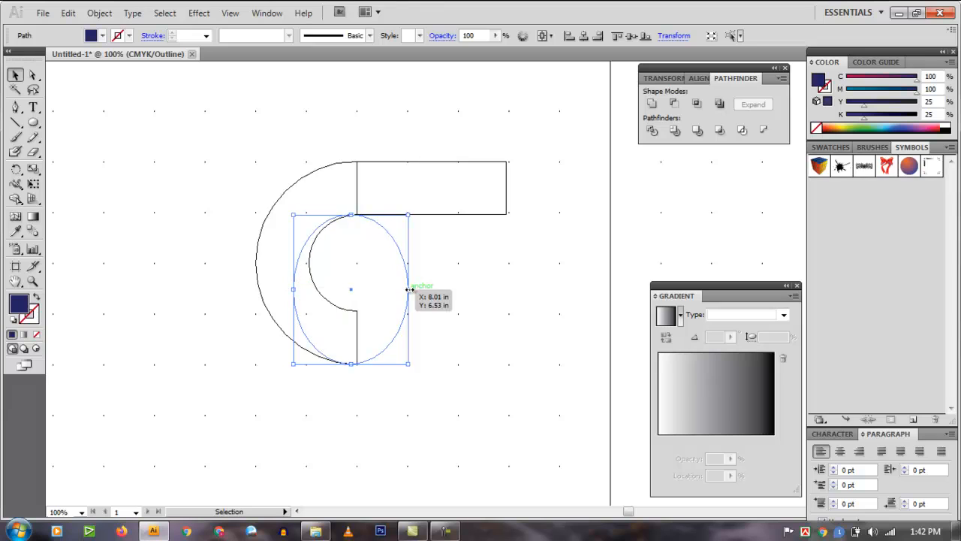
{"action": "left_click", "coordinate": [448, 295]}
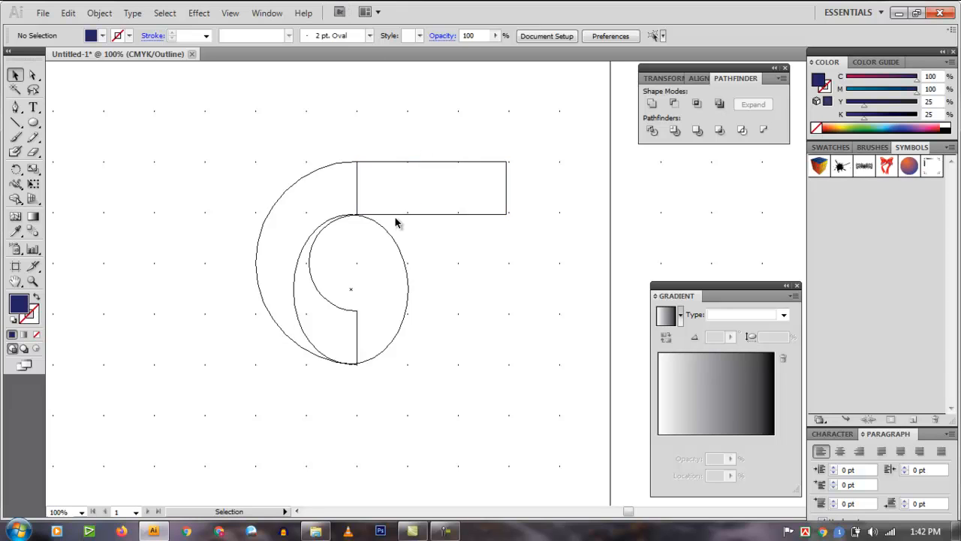
{"action": "key", "text": "ctrl+plus"}
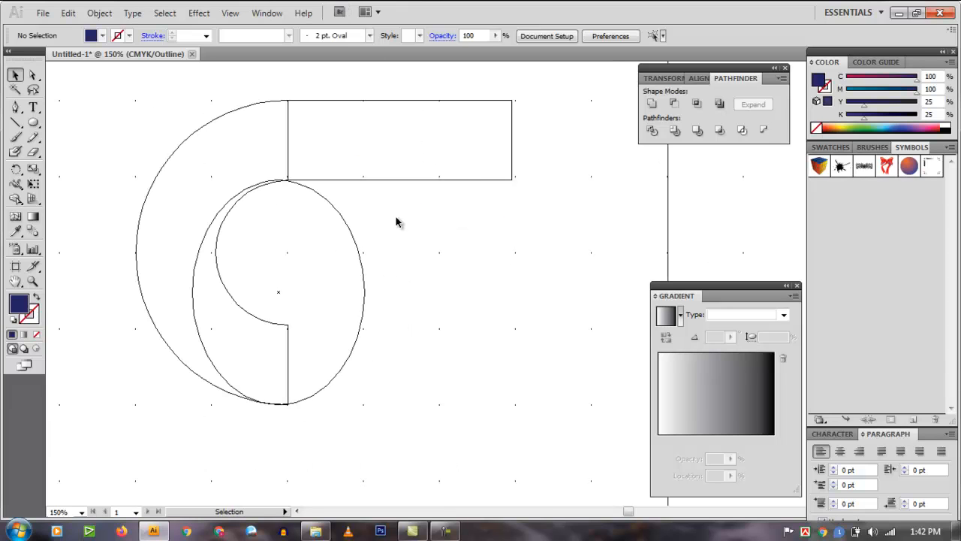
- Check how the ellipse's outline meets the bar's lower edge and the half-ring's lower end
{"action": "left_click", "coordinate": [313, 189]}
{"action": "left_click_drag", "start_coordinate": [278, 180], "coordinate": [288, 179]}
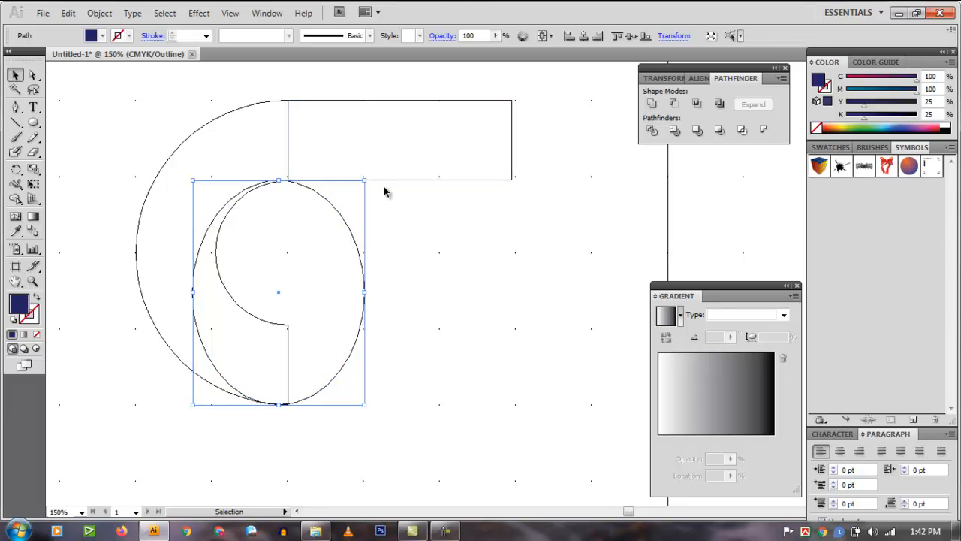
{"action": "left_click", "coordinate": [281, 428]}
{"action": "left_click", "coordinate": [288, 402]}
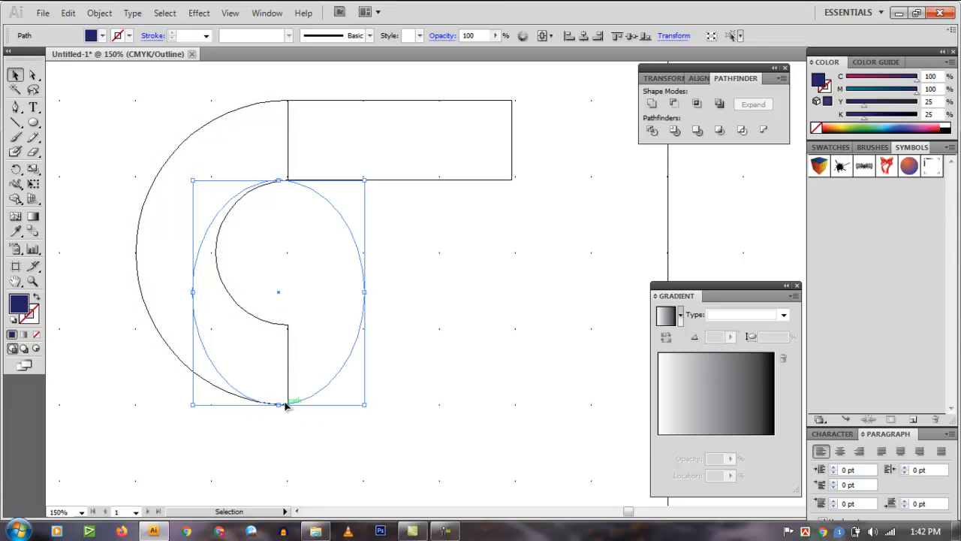
{"action": "left_click_drag", "start_coordinate": [278, 404], "coordinate": [309, 407]}
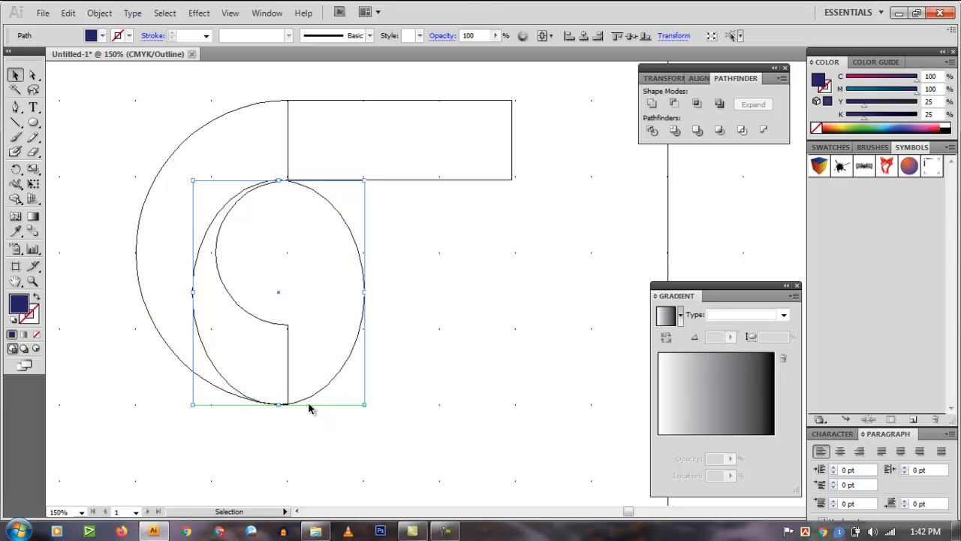
{"action": "left_click", "coordinate": [261, 450]}
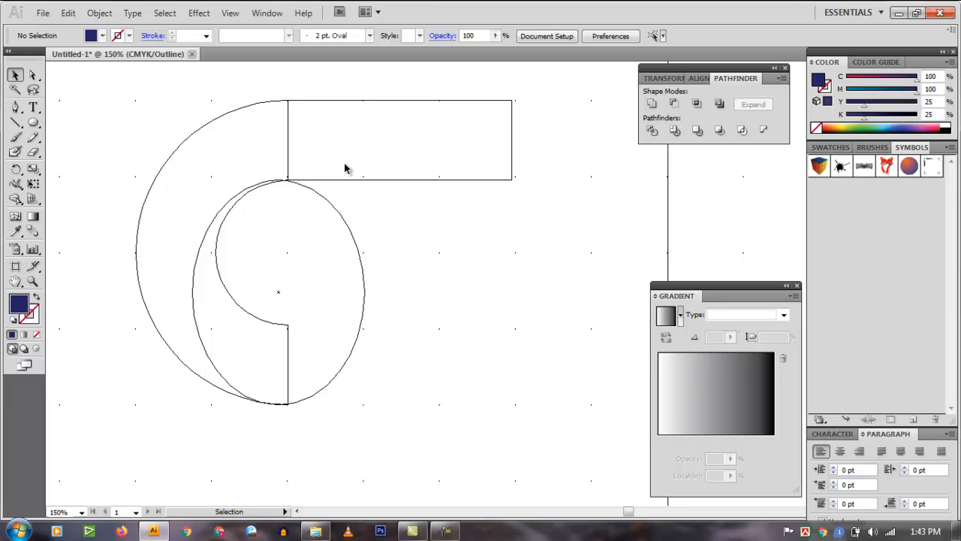
{"action": "left_click", "coordinate": [322, 202]}
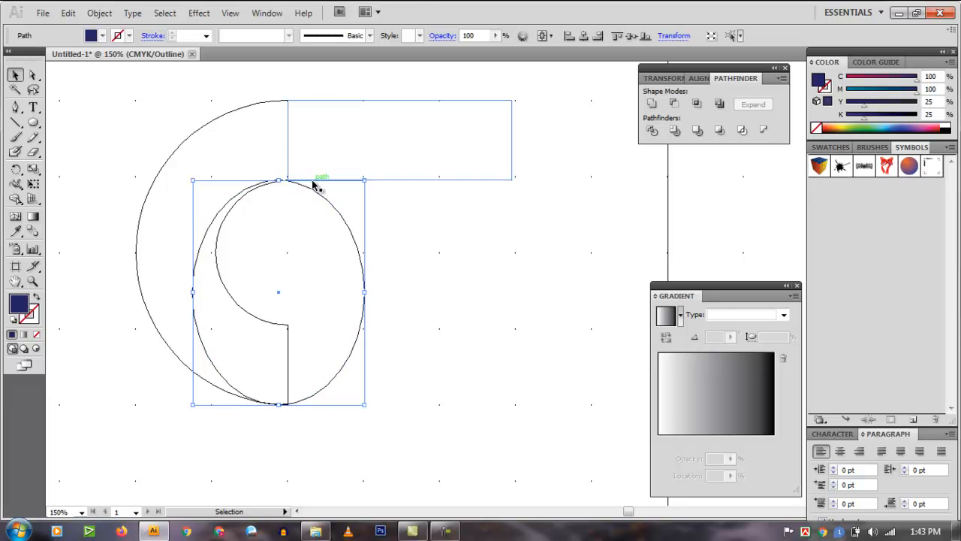
{"action": "left_click_drag", "start_coordinate": [280, 180], "coordinate": [283, 181]}
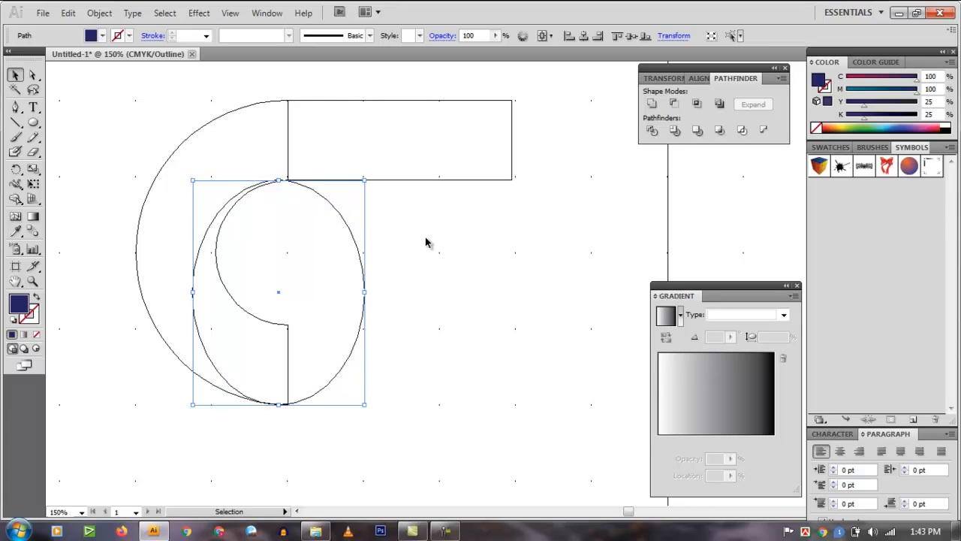
{"action": "left_click", "coordinate": [432, 246]}
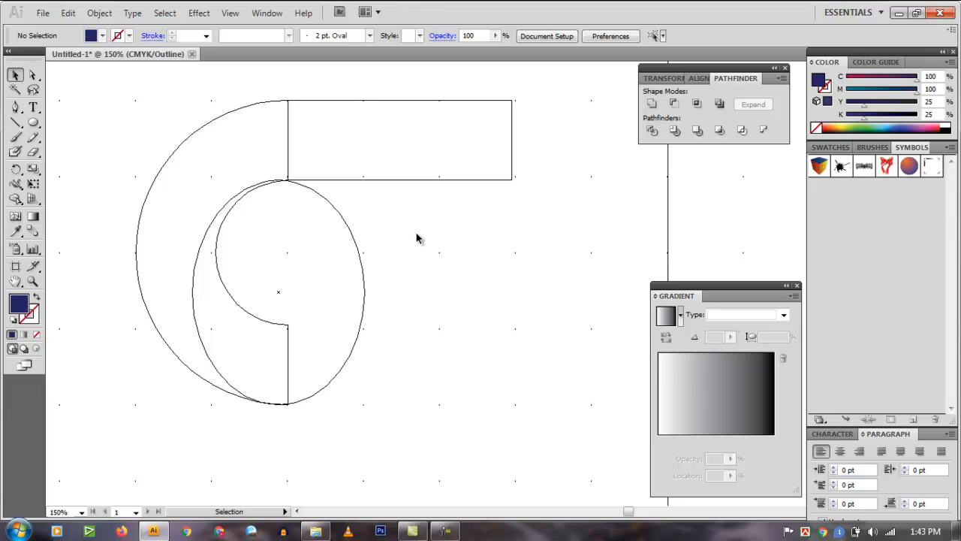
- Return to preview at 100% and divide the half-ring, bar and ellipse along their overlaps with the Pathfinder Divide operation
{"action": "key", "text": "a"}
{"action": "key", "text": "ctrl+y"}
{"action": "key", "text": "ctrl+1"}
{"action": "key", "text": "v"}
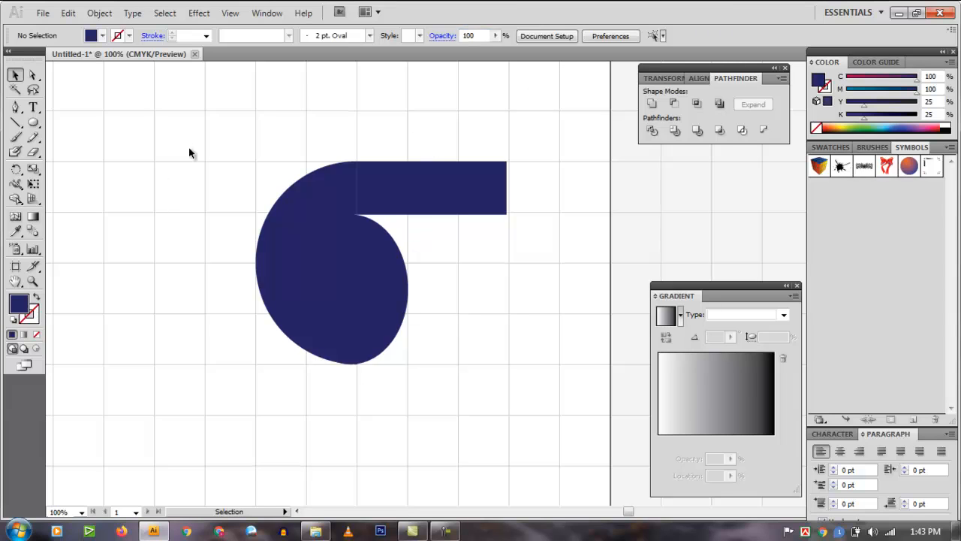
{"action": "left_click_drag", "start_coordinate": [186, 147], "coordinate": [533, 432]}
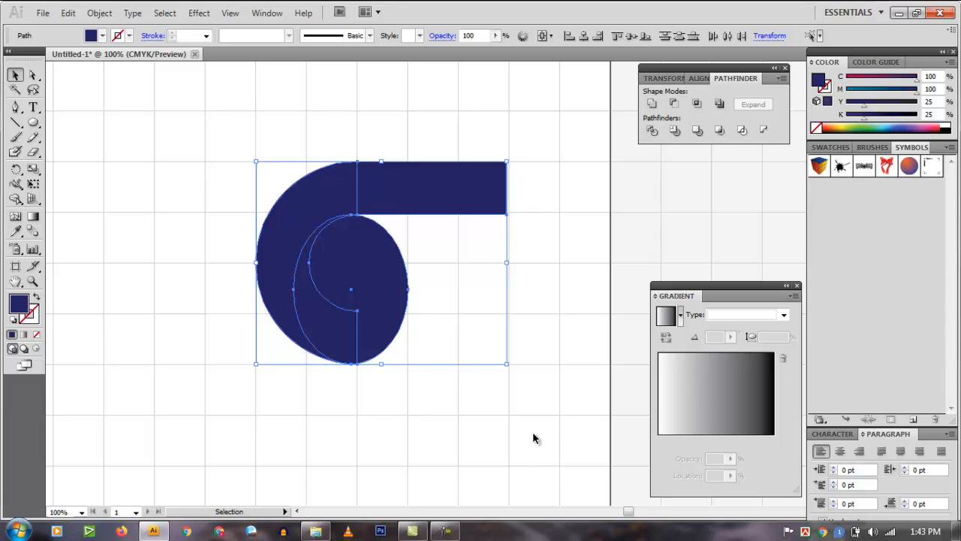
{"action": "left_click", "coordinate": [654, 132]}
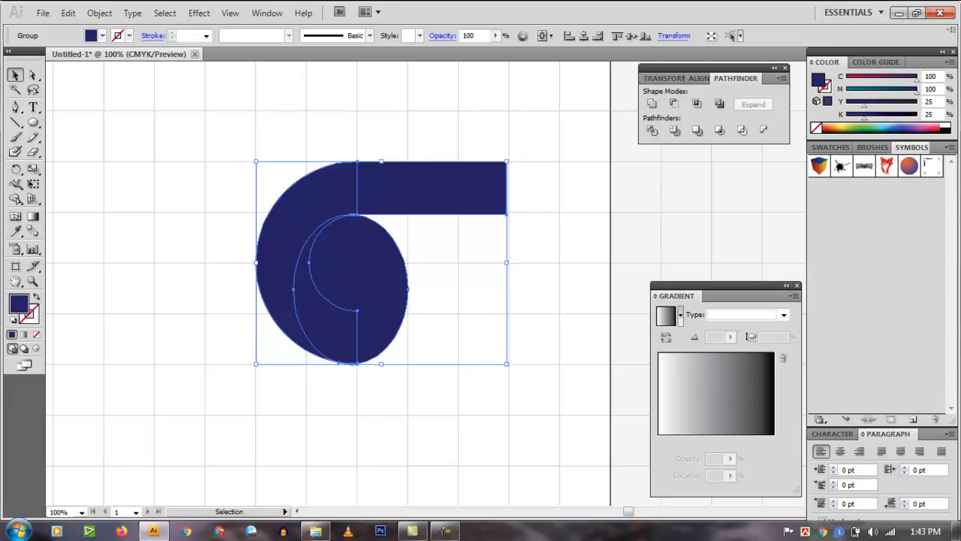
- With Shape Builder, remove the ellipse area outside the half-ring and merge the bar with the half-ring's outer region
{"action": "left_click", "coordinate": [15, 199]}
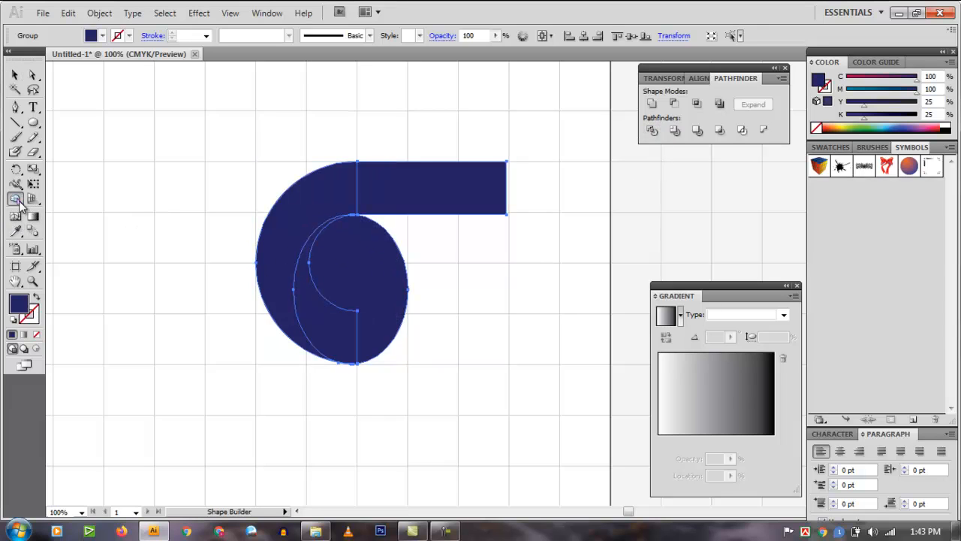
{"action": "left_click", "coordinate": [392, 252], "text": "alt"}
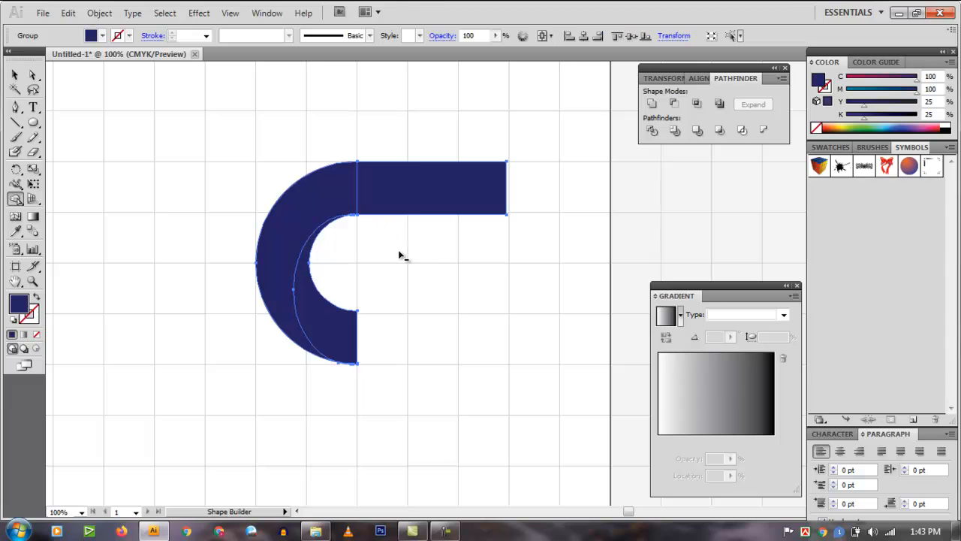
{"action": "left_click_drag", "start_coordinate": [338, 183], "coordinate": [362, 190]}
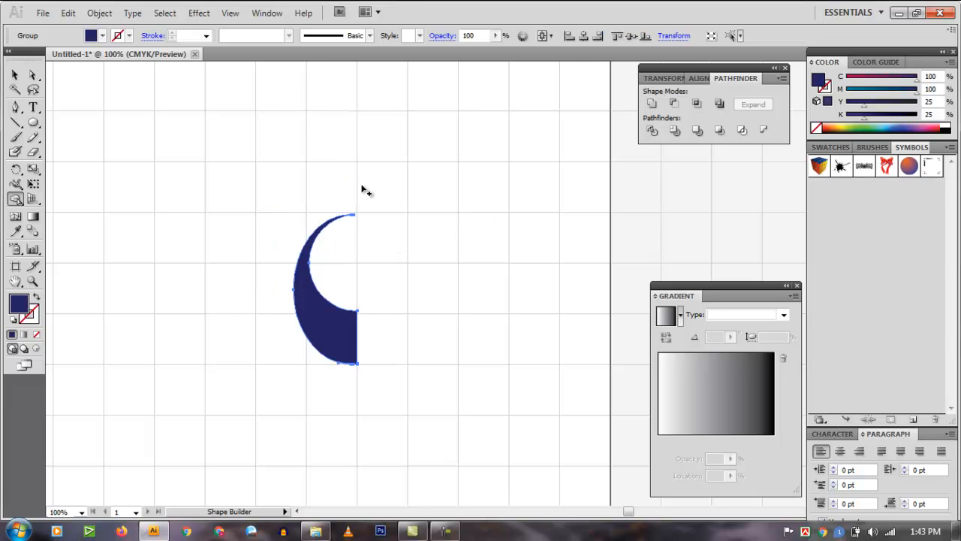
{"action": "key", "text": "ctrl+z"}
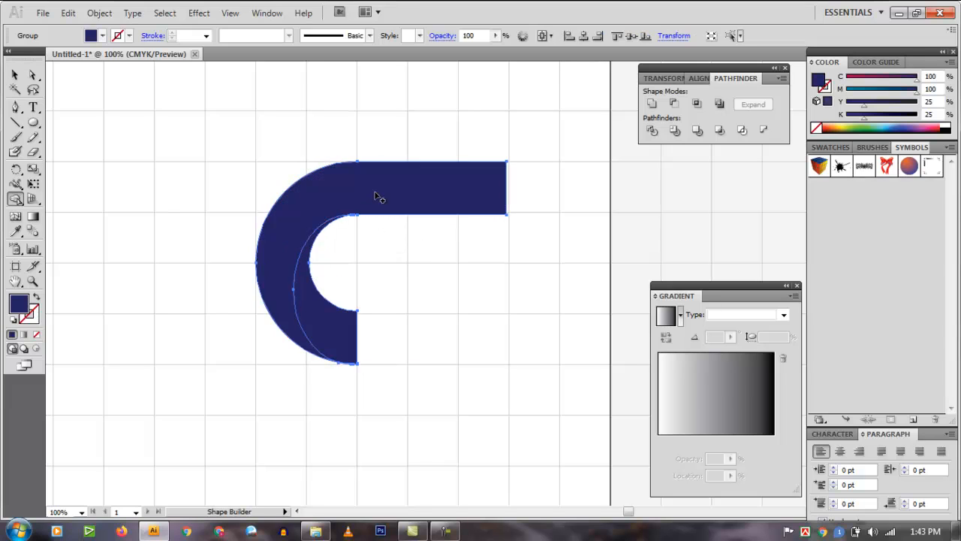
{"action": "key", "text": "v"}
{"action": "left_click", "coordinate": [205, 172]}
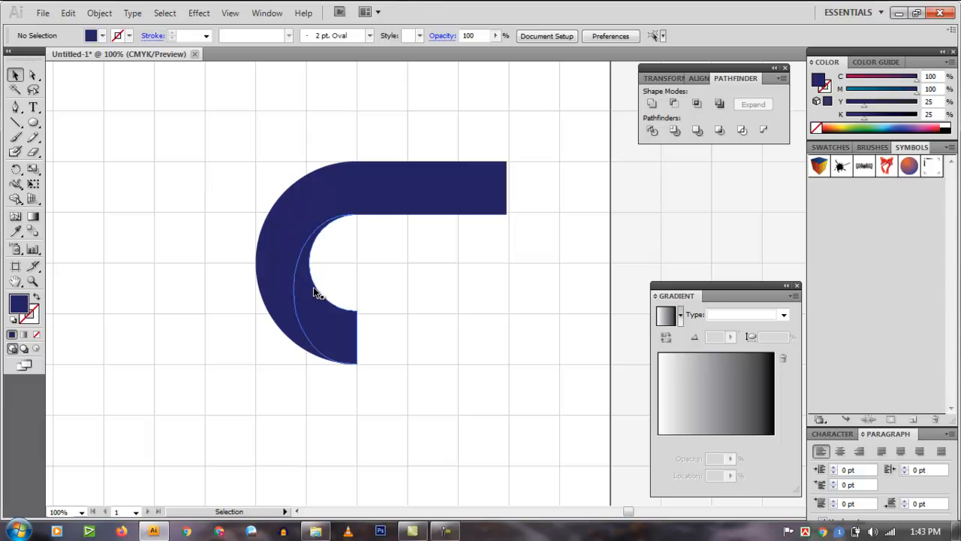
- Apply a linear white-to-black gradient fill to the grouped logo shapes
{"action": "left_click", "coordinate": [341, 338]}
{"action": "left_click", "coordinate": [733, 398]}
{"action": "double_click", "coordinate": [775, 442]}
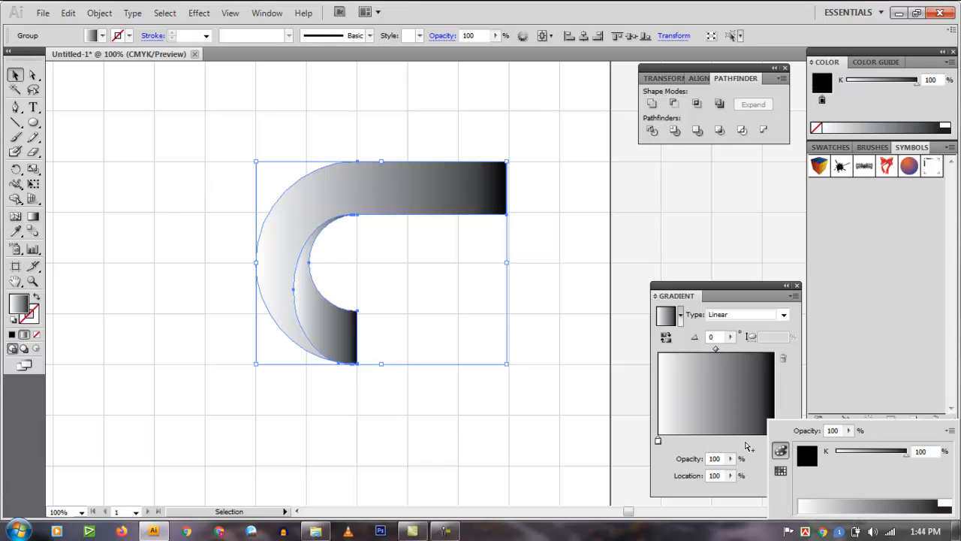
{"action": "left_click", "coordinate": [658, 442]}
{"action": "double_click", "coordinate": [658, 443]}
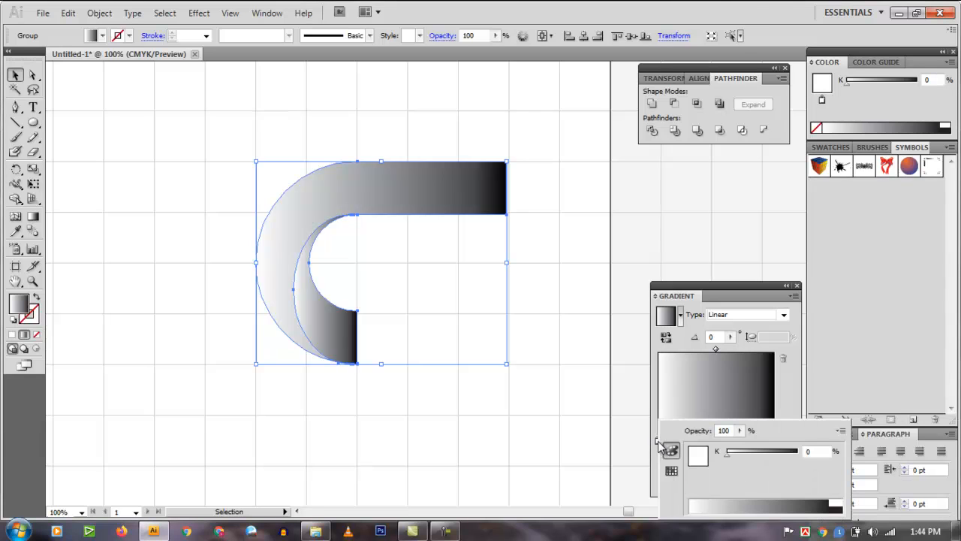
{"action": "left_click", "coordinate": [658, 443]}
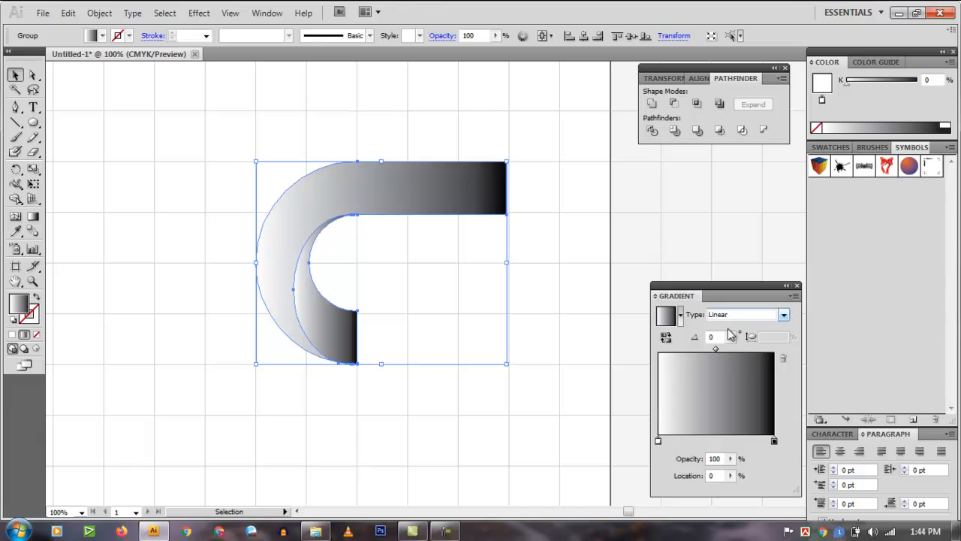
{"action": "left_click", "coordinate": [793, 297]}
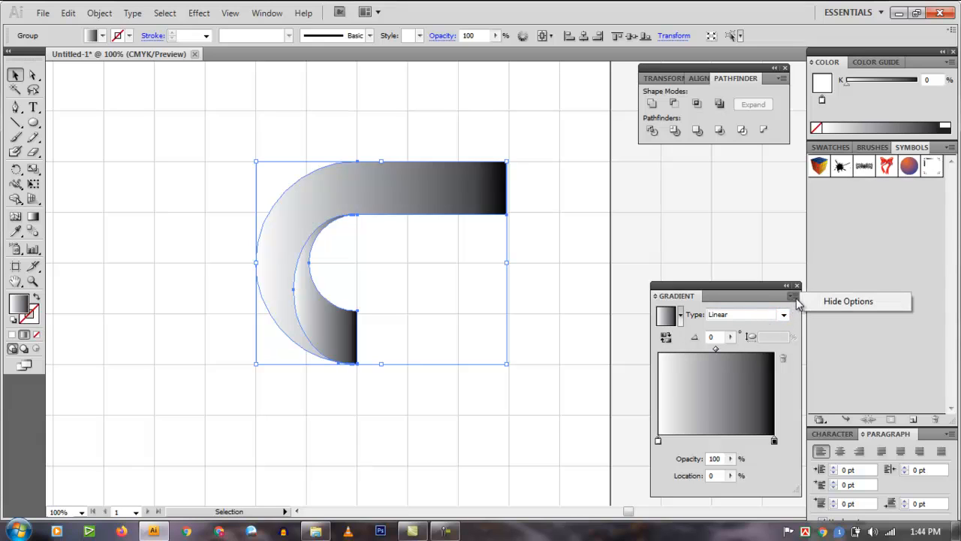
- Lighten the gradient's black end stop to 81.96% black
{"action": "left_click", "coordinate": [775, 441]}
{"action": "double_click", "coordinate": [774, 441]}
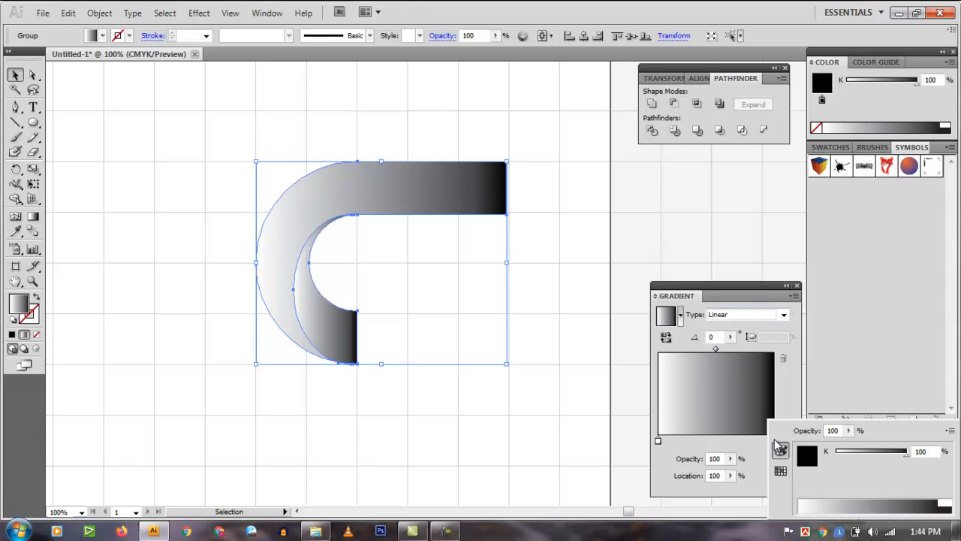
{"action": "left_click", "coordinate": [901, 507]}
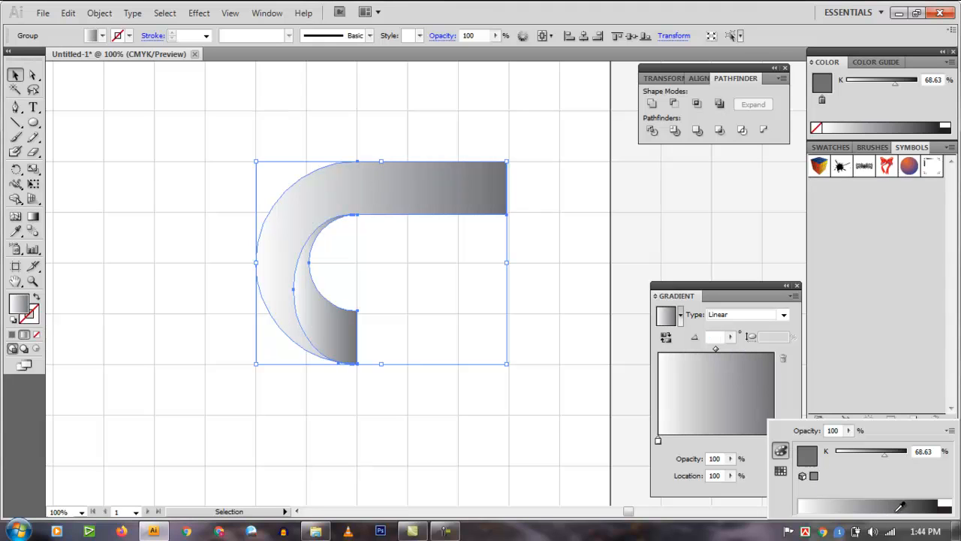
{"action": "left_click", "coordinate": [920, 505]}
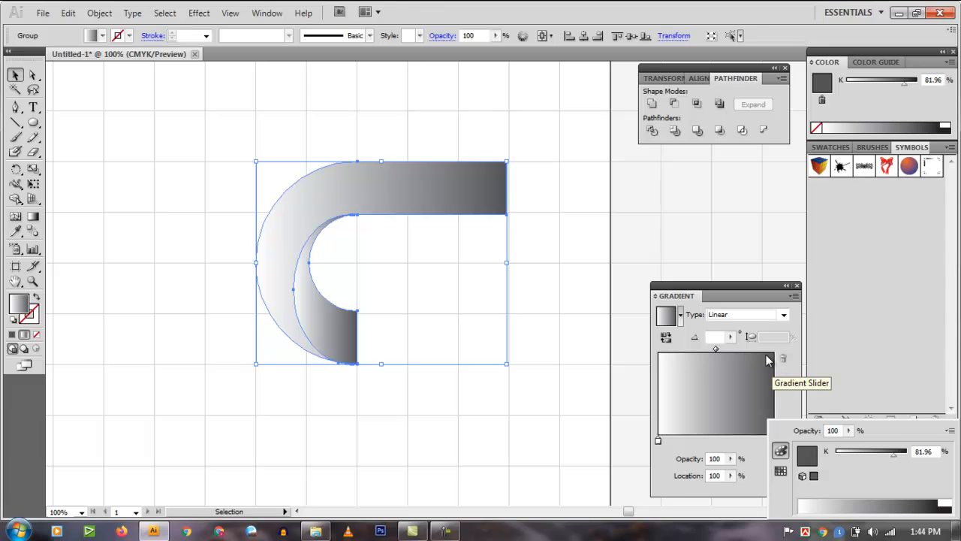
{"action": "left_click", "coordinate": [712, 405]}
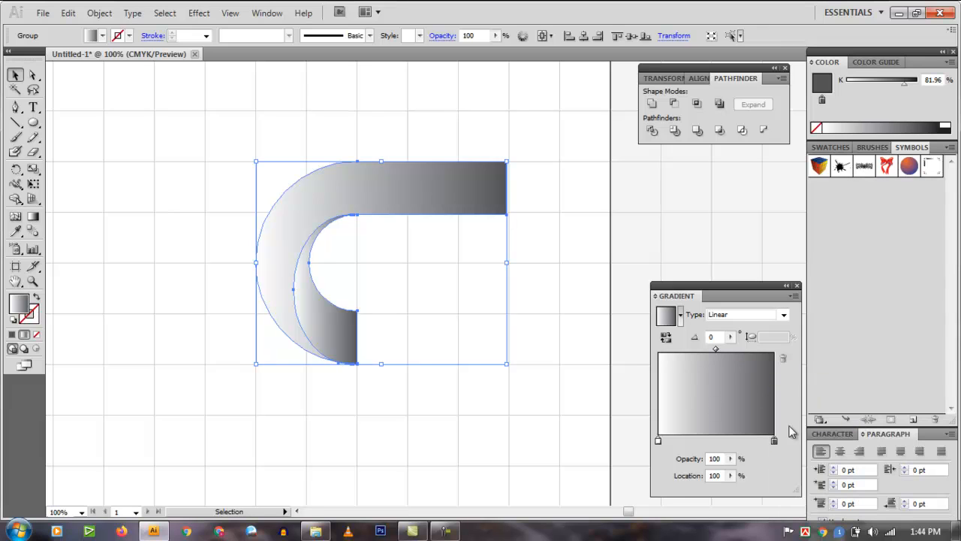
{"action": "left_click", "coordinate": [857, 435]}
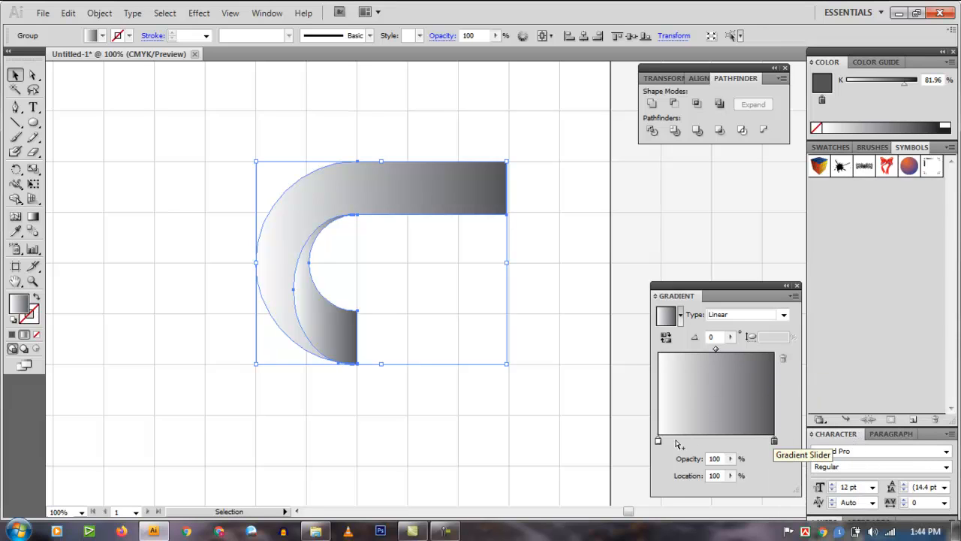
- Change the gradient's white start stop to the dark blue swatch C=100 M=100 Y=25 K=25
{"action": "left_click", "coordinate": [666, 337]}
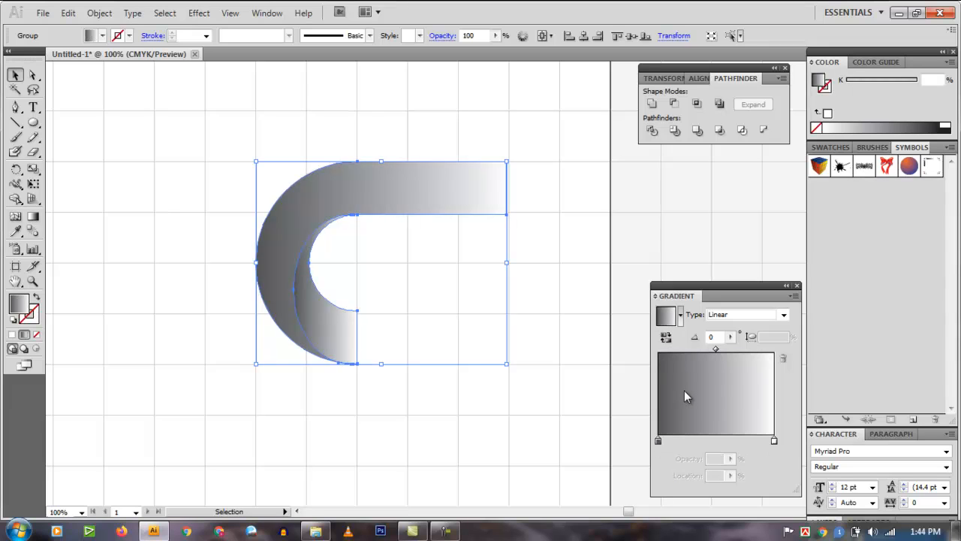
{"action": "left_click", "coordinate": [666, 338]}
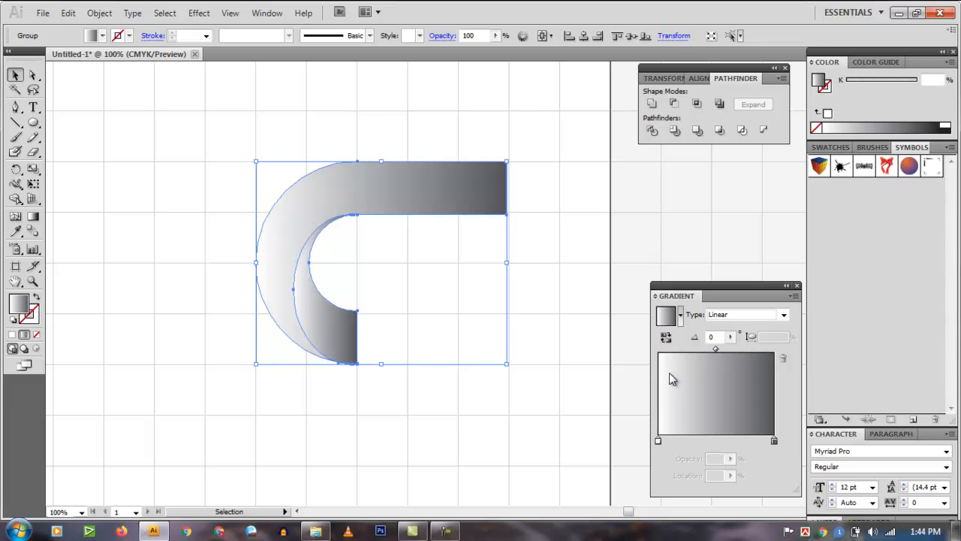
{"action": "double_click", "coordinate": [657, 440]}
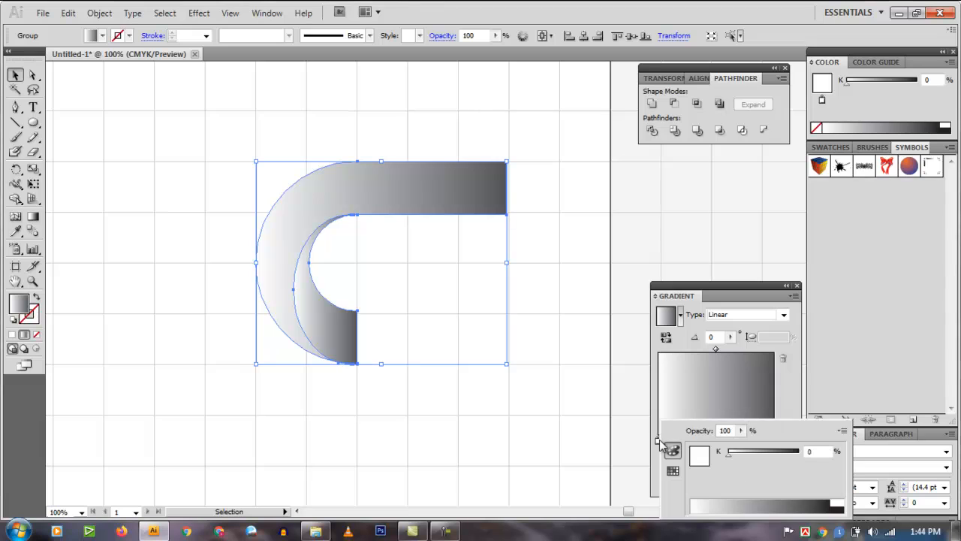
{"action": "left_click", "coordinate": [673, 470]}
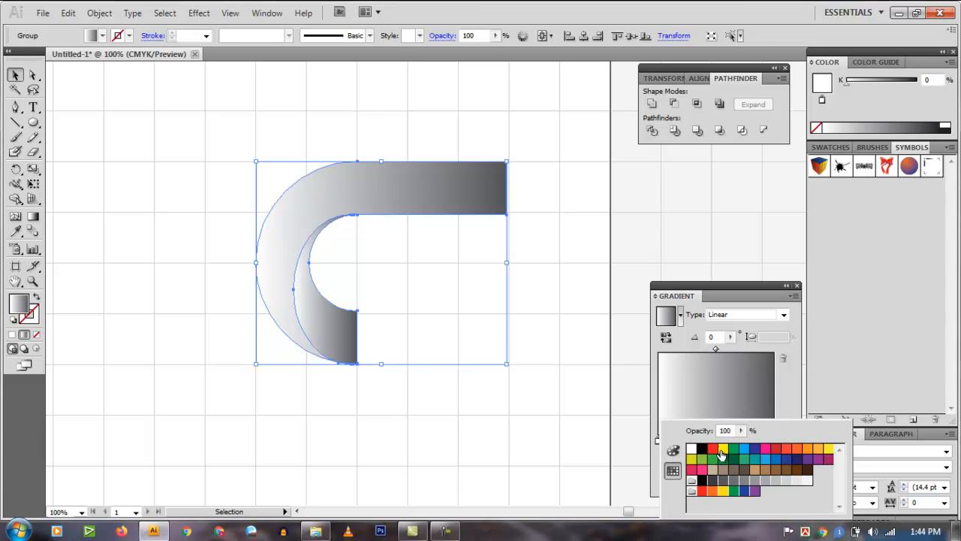
{"action": "left_click", "coordinate": [823, 459]}
{"action": "left_click", "coordinate": [797, 460]}
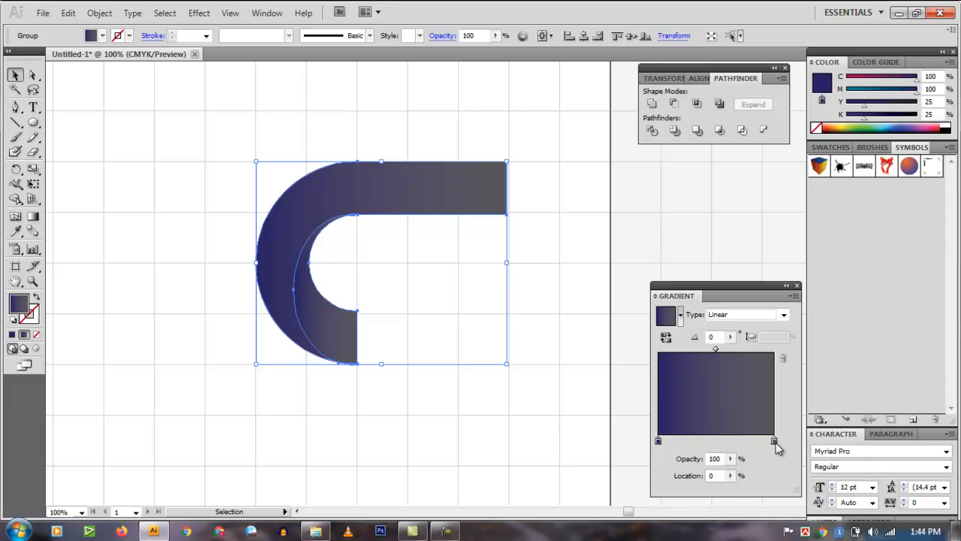
- Ungroup the logo so the inner crescent and the outer band are separate objects, and clear the selection
{"action": "double_click", "coordinate": [774, 442]}
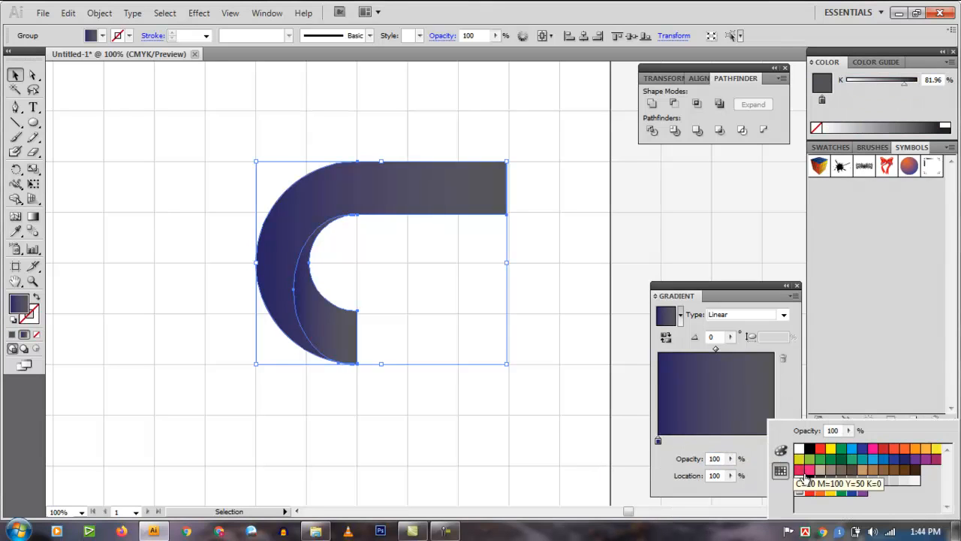
{"action": "left_click", "coordinate": [162, 145]}
{"action": "left_click", "coordinate": [341, 196]}
{"action": "left_click", "coordinate": [442, 433]}
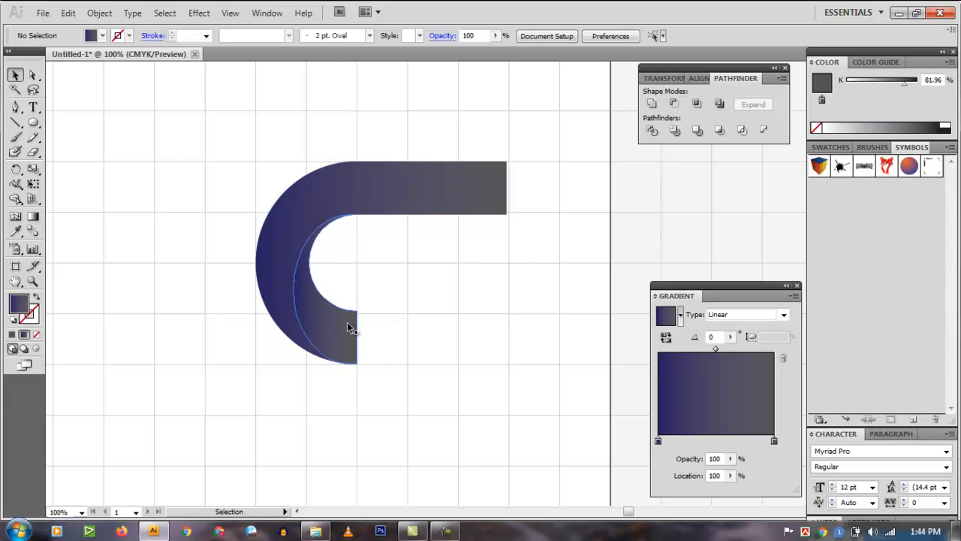
{"action": "left_click", "coordinate": [347, 322]}
{"action": "right_click", "coordinate": [347, 322]}
{"action": "left_click", "coordinate": [387, 407]}
{"action": "left_click", "coordinate": [313, 407]}
- Set the gray end stop of the inner crescent's gradient to the magenta swatch C=35 M=100 Y=35 K=10
{"action": "left_click", "coordinate": [339, 323]}
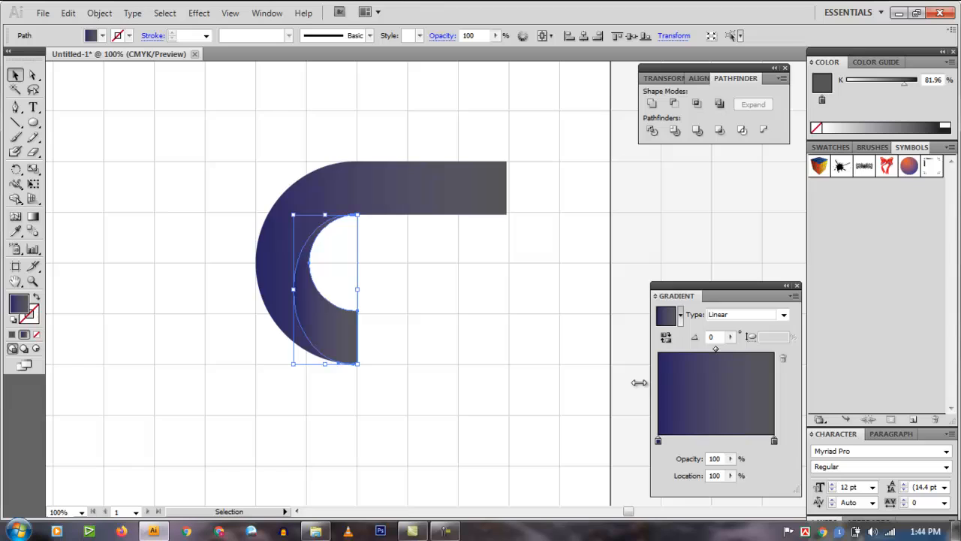
{"action": "double_click", "coordinate": [777, 441]}
{"action": "left_click", "coordinate": [779, 449]}
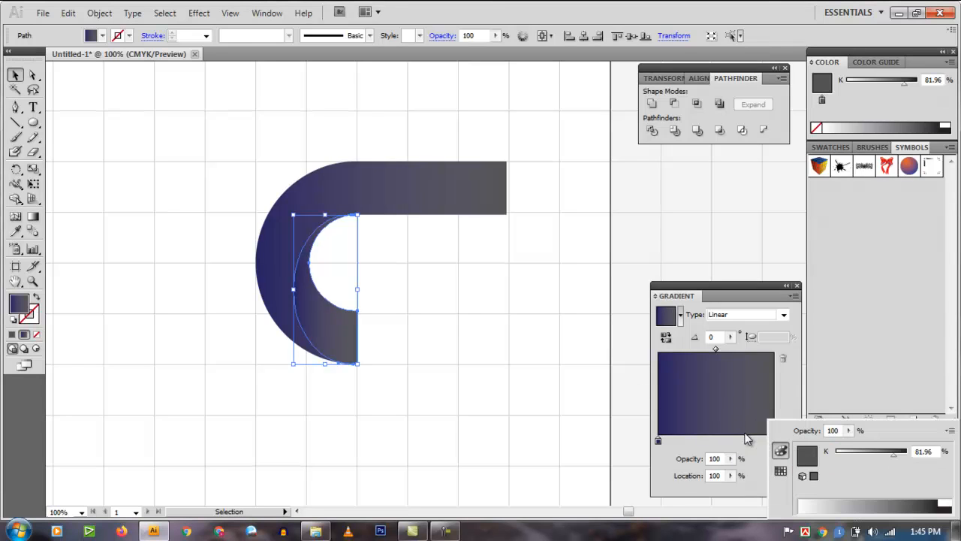
{"action": "left_click", "coordinate": [745, 436]}
{"action": "double_click", "coordinate": [775, 442]}
{"action": "left_click", "coordinate": [781, 470]}
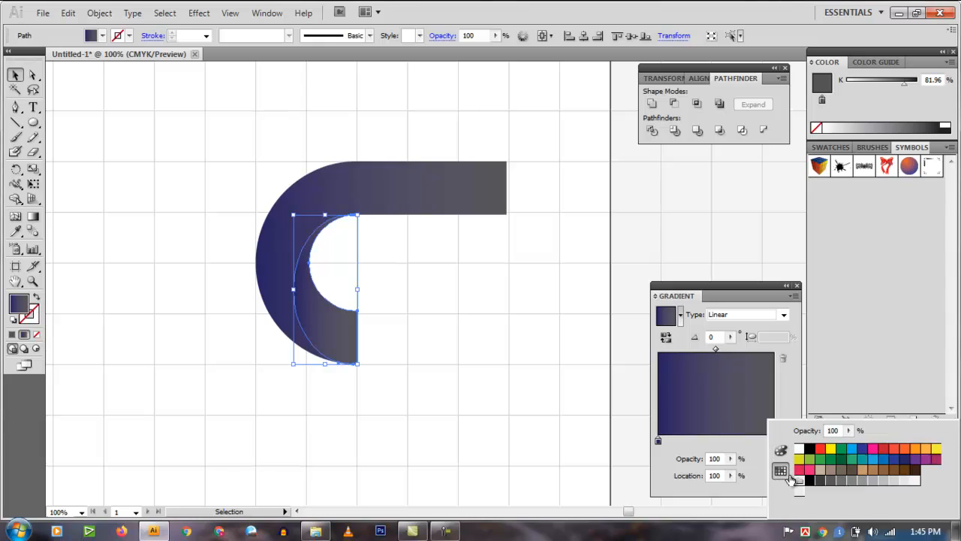
{"action": "left_click", "coordinate": [936, 459]}
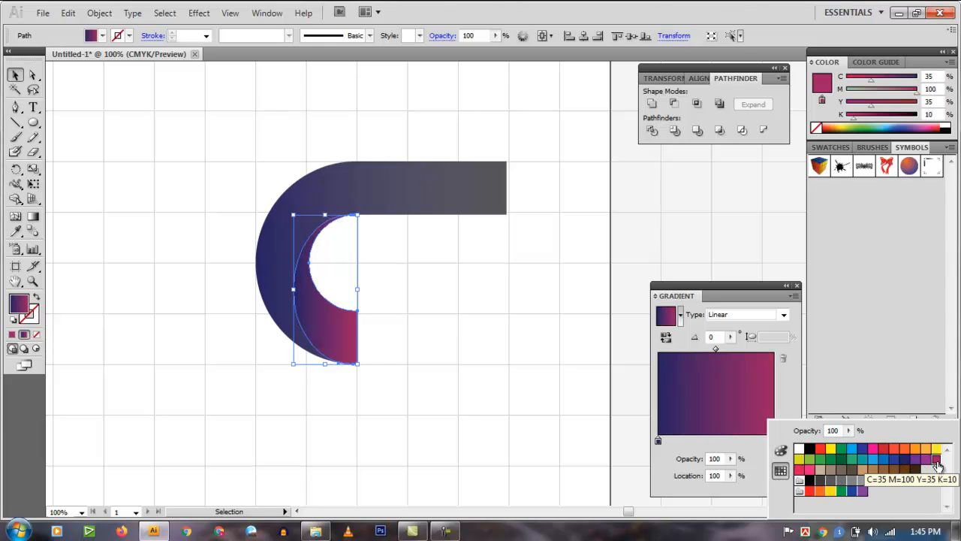
- Copy the inner crescent's blue-to-magenta gradient to the outer band with the Eyedropper and reverse the band's gradient
{"action": "left_click", "coordinate": [571, 458]}
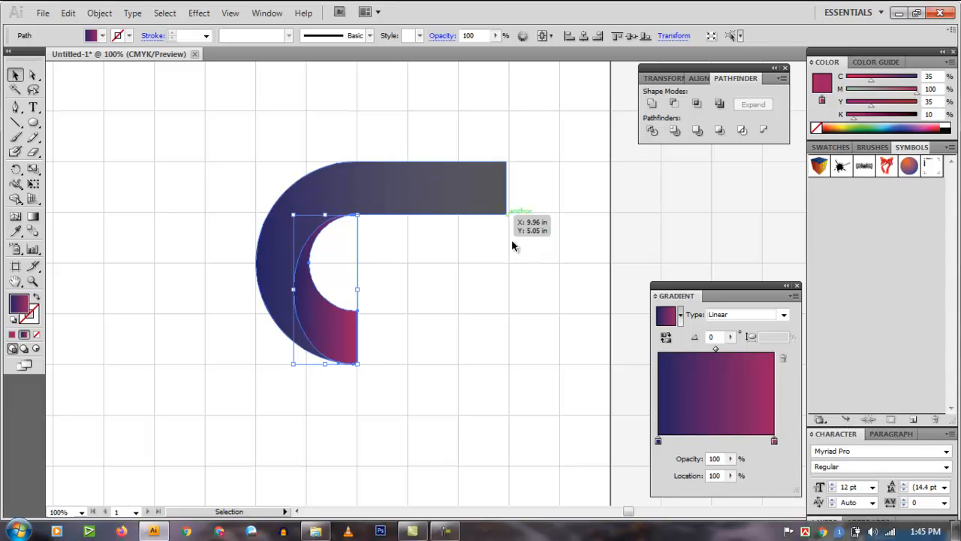
{"action": "left_click", "coordinate": [396, 168]}
{"action": "left_click", "coordinate": [397, 169]}
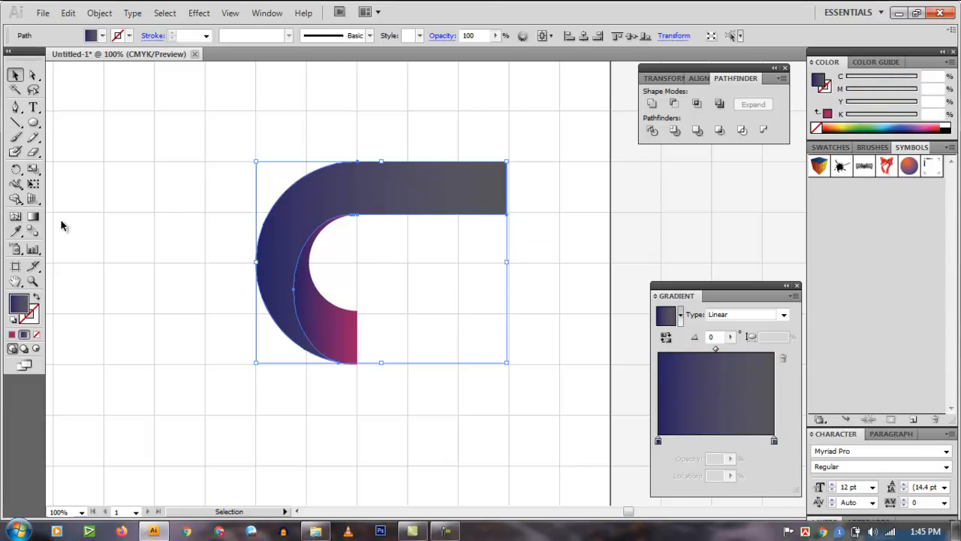
{"action": "left_click", "coordinate": [15, 232]}
{"action": "left_click", "coordinate": [351, 311]}
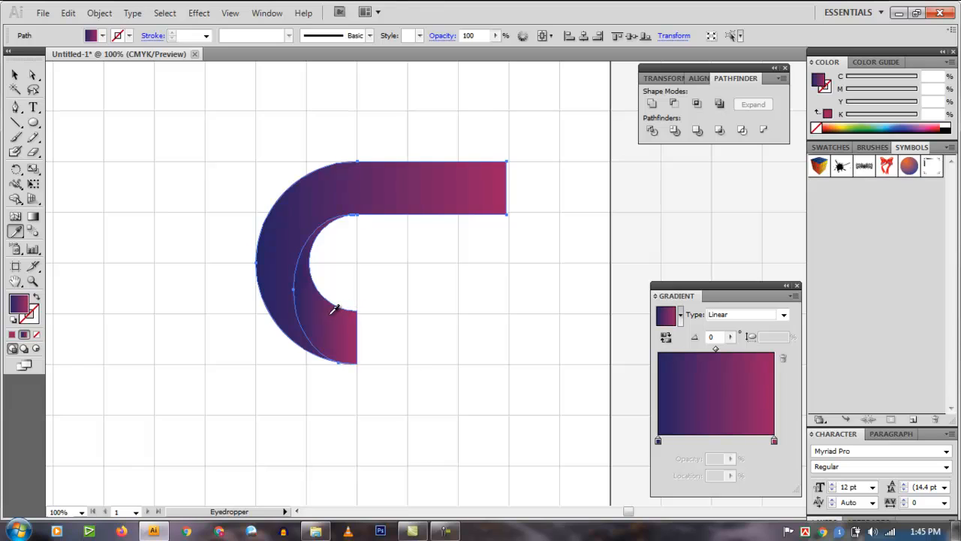
{"action": "left_click", "coordinate": [666, 339]}
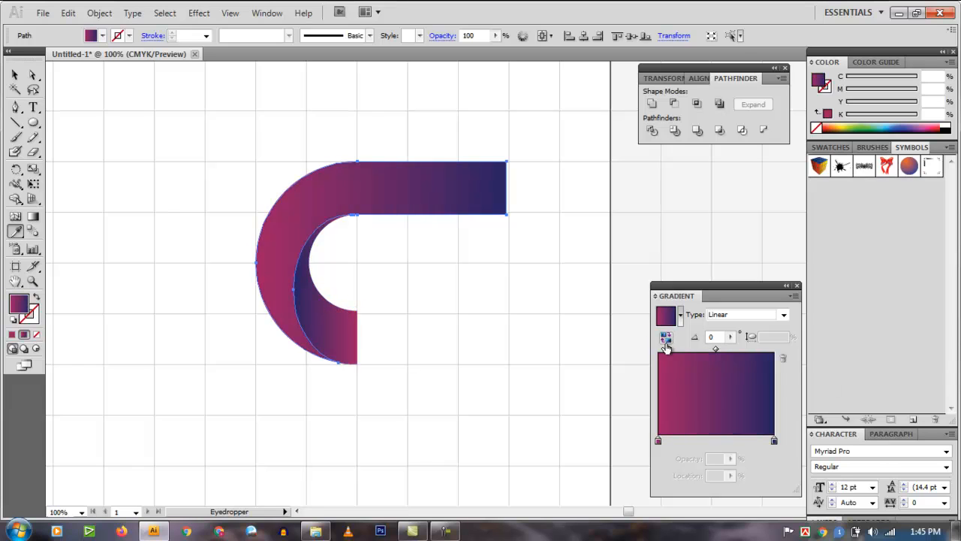
- Group the inner crescent and the outer band into one object and clear the selection
{"action": "left_click", "coordinate": [15, 76]}
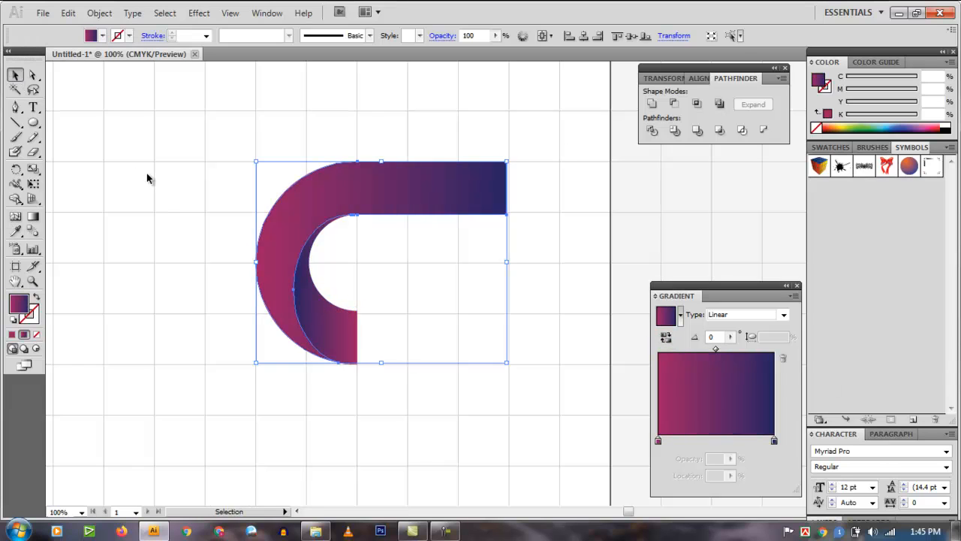
{"action": "left_click_drag", "start_coordinate": [173, 174], "coordinate": [398, 333]}
{"action": "right_click", "coordinate": [299, 237]}
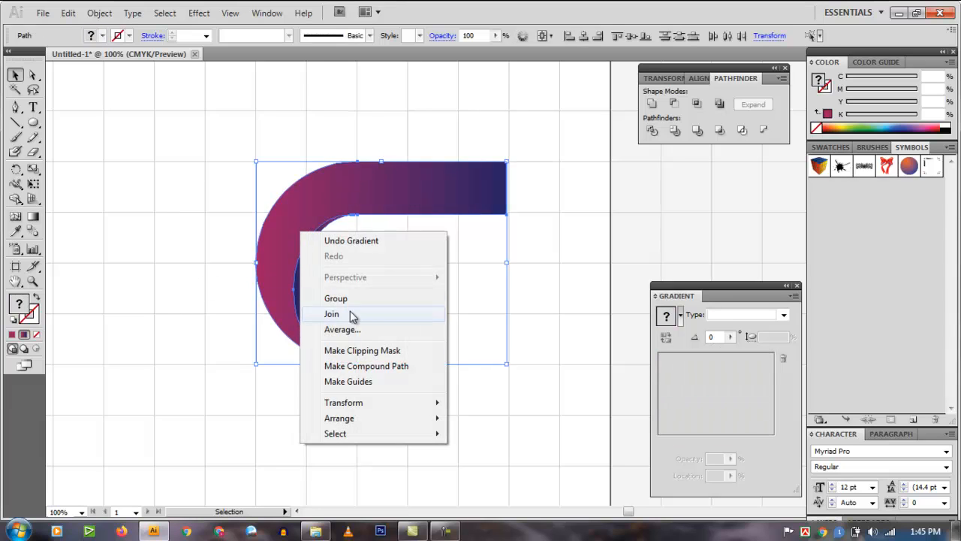
{"action": "left_click", "coordinate": [349, 296]}
{"action": "left_click", "coordinate": [232, 312]}
{"action": "left_click", "coordinate": [361, 210]}
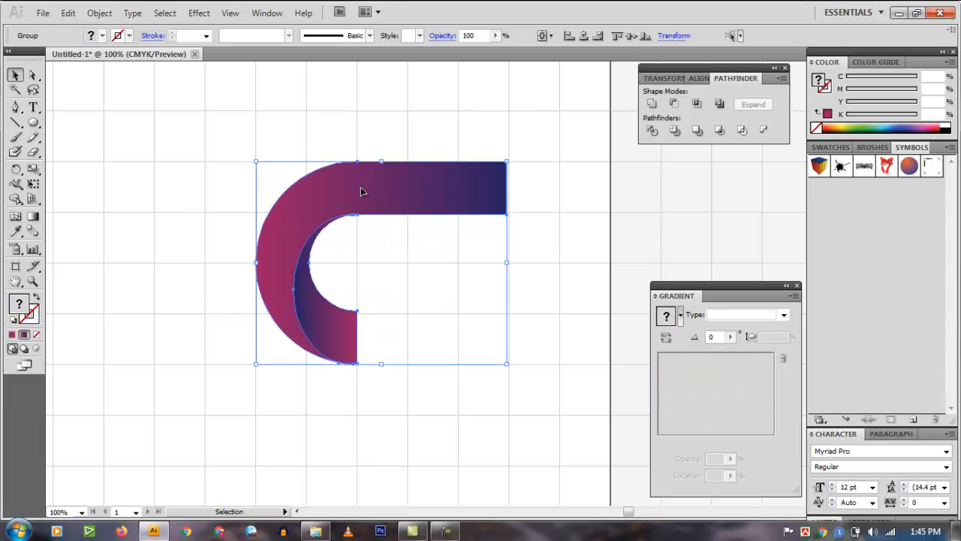
{"action": "left_click", "coordinate": [229, 211]}
{"action": "left_click", "coordinate": [344, 282]}
{"action": "left_click", "coordinate": [468, 286]}
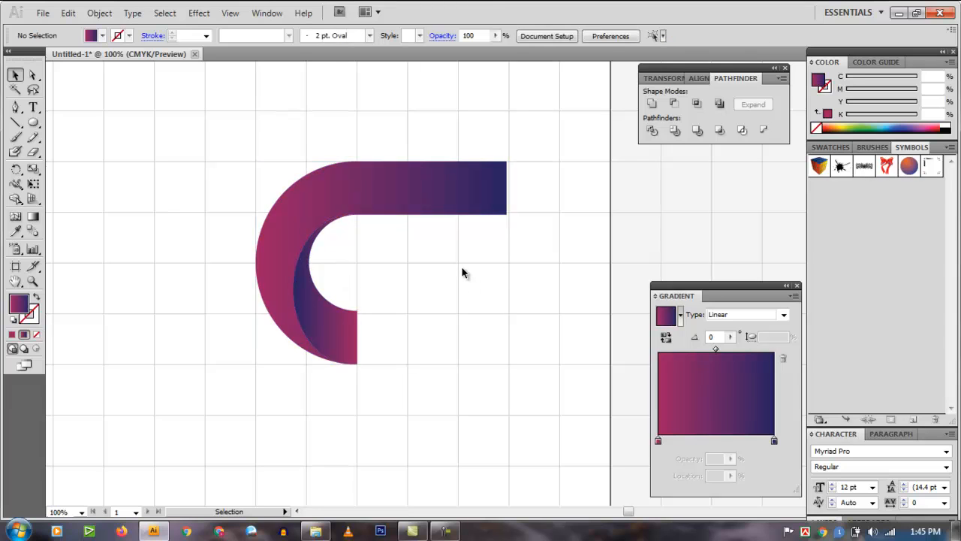
- Create a 2 in by 2 in square below the bar with the Rectangle tool
{"action": "left_click", "coordinate": [33, 123]}
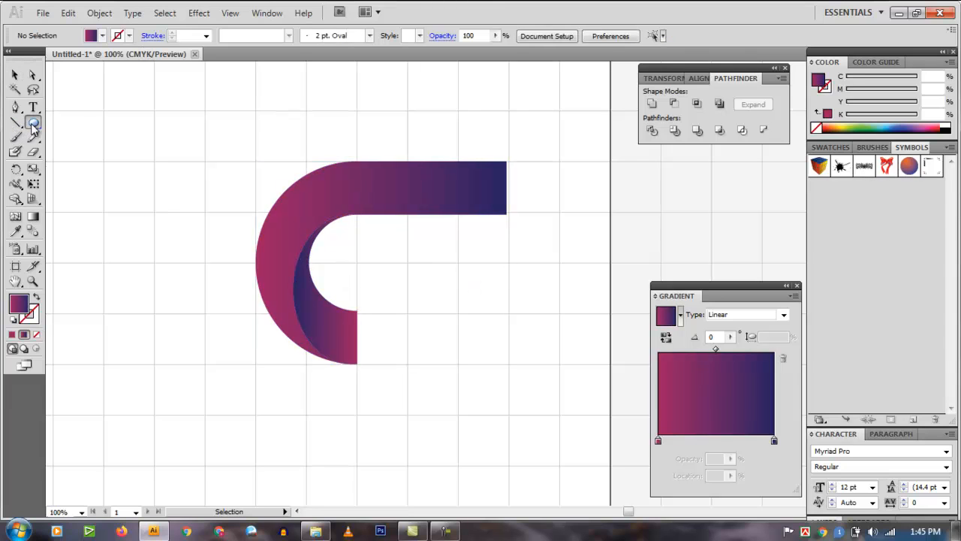
{"action": "left_click_drag", "start_coordinate": [33, 128], "coordinate": [65, 129]}
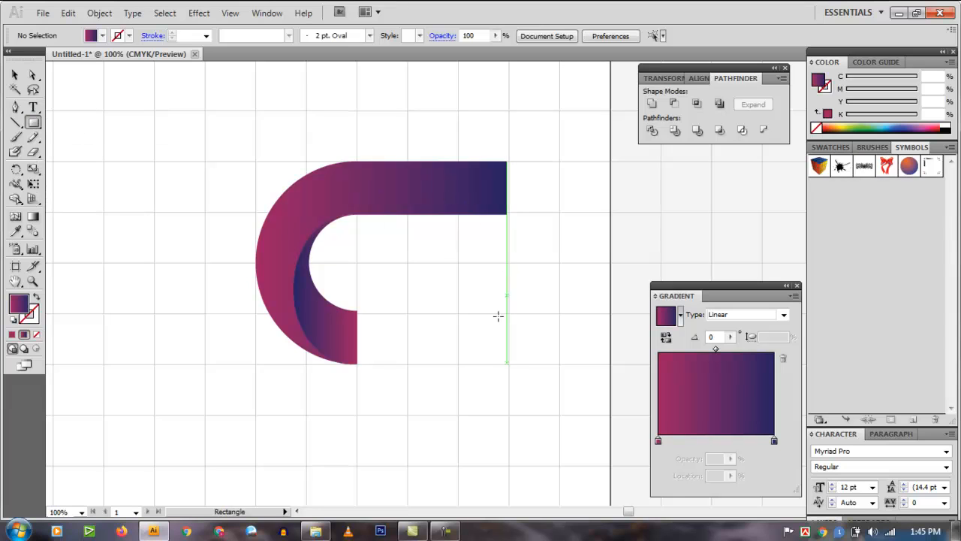
{"action": "left_click", "coordinate": [460, 317]}
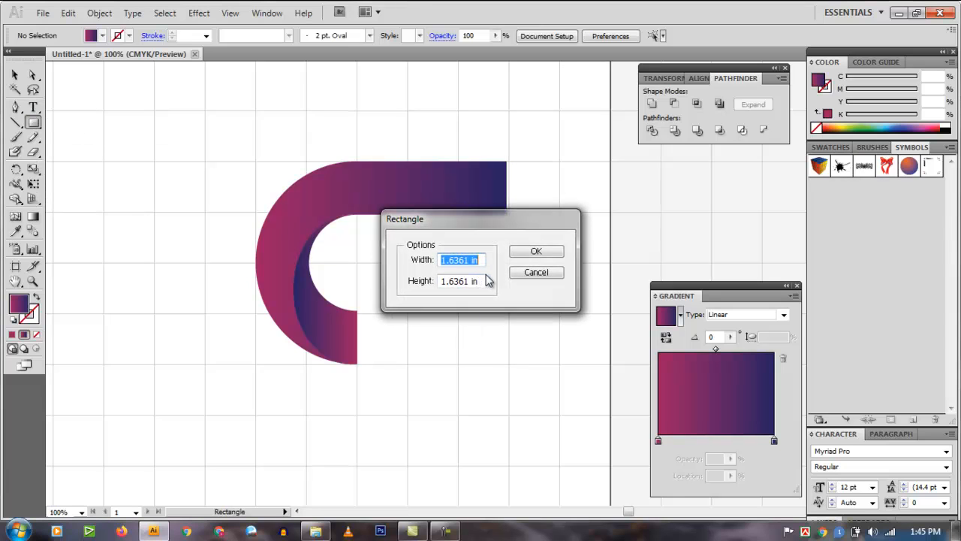
{"action": "type", "text": "2"}
{"action": "key", "text": "Tab"}
{"action": "type", "text": "2"}
{"action": "key", "text": "Tab"}
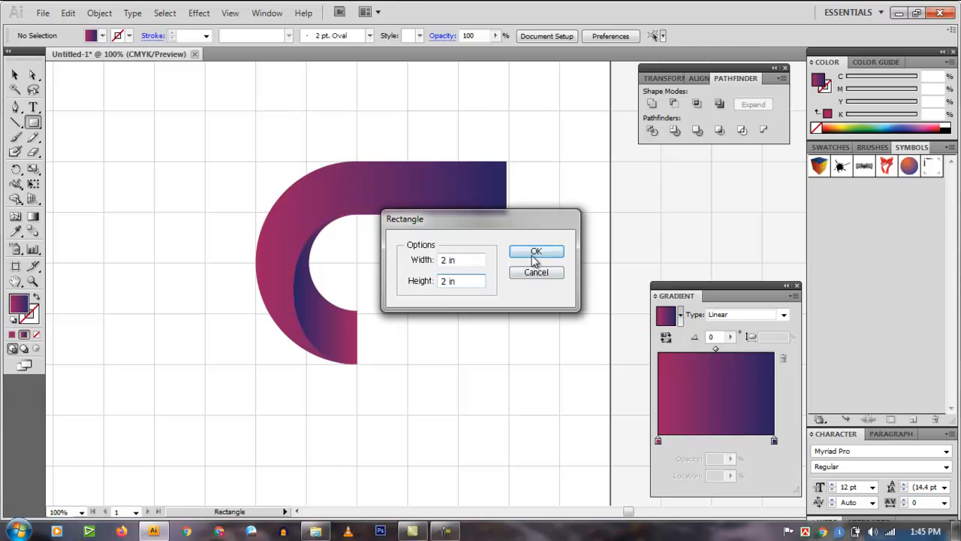
{"action": "left_click", "coordinate": [534, 254]}
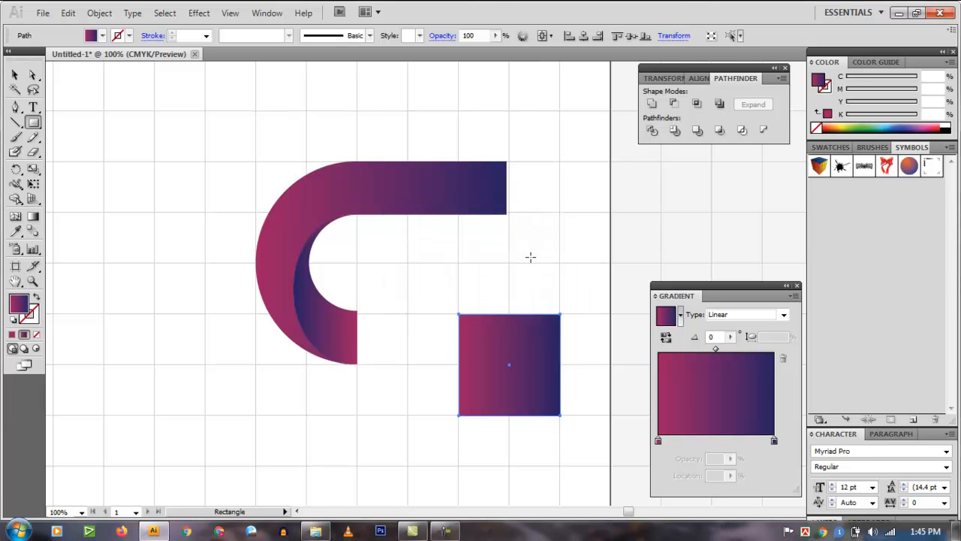
- Move the square directly under the bar, flush with the bar's lower edge and free end, and deselect it
{"action": "left_click", "coordinate": [15, 75]}
{"action": "left_click_drag", "start_coordinate": [510, 367], "coordinate": [456, 266]}
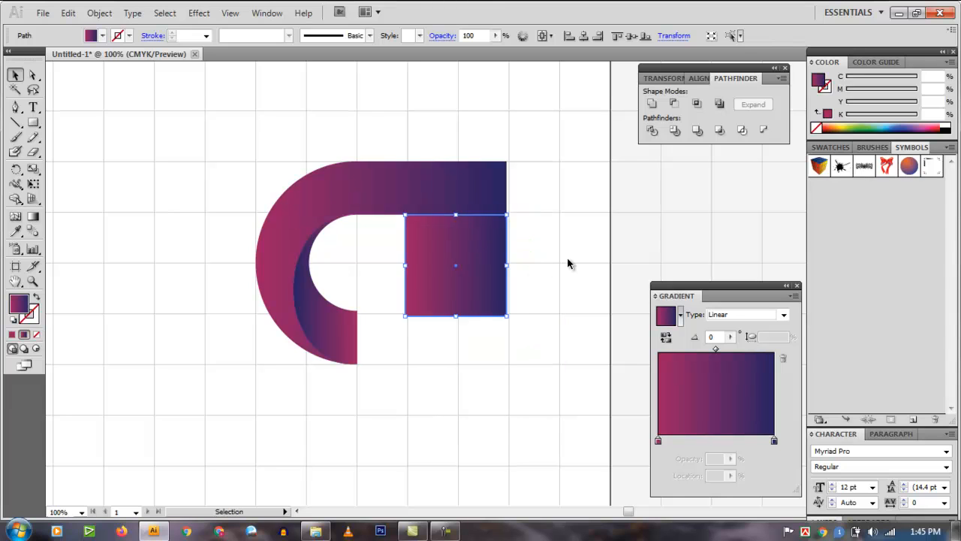
{"action": "left_click", "coordinate": [567, 259]}
{"action": "left_click", "coordinate": [443, 270]}
{"action": "left_click", "coordinate": [540, 256]}
- Rotate a copy of the logo group by 90° about the square's centre and repeat the transformation twice to form four interlocking loops
{"action": "left_click_drag", "start_coordinate": [272, 181], "coordinate": [333, 253]}
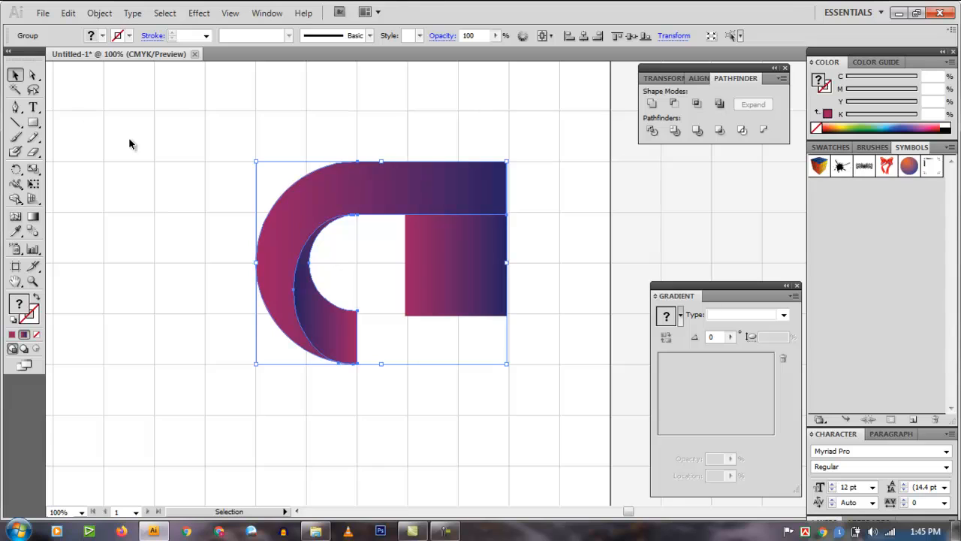
{"action": "right_click", "coordinate": [285, 206]}
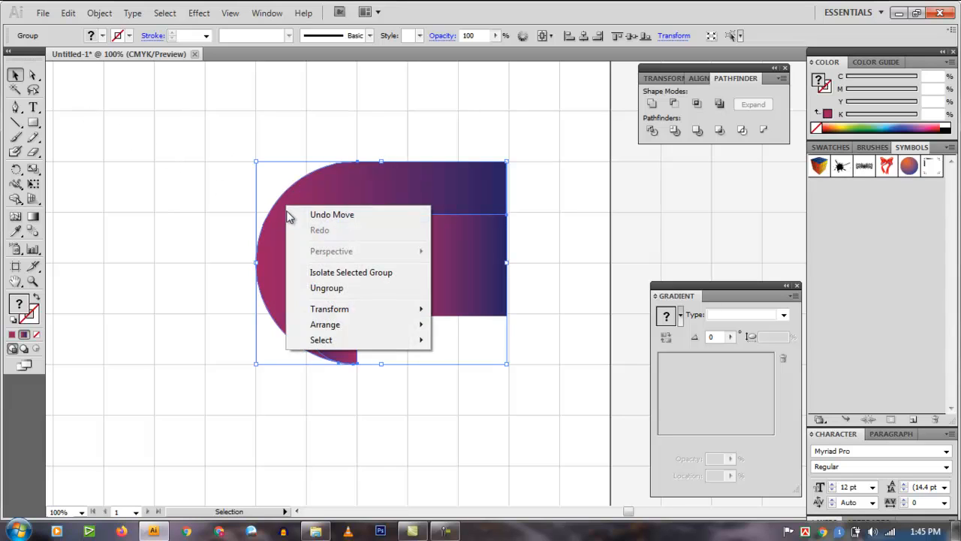
{"action": "left_click", "coordinate": [240, 170]}
{"action": "left_click_drag", "start_coordinate": [228, 177], "coordinate": [341, 271]}
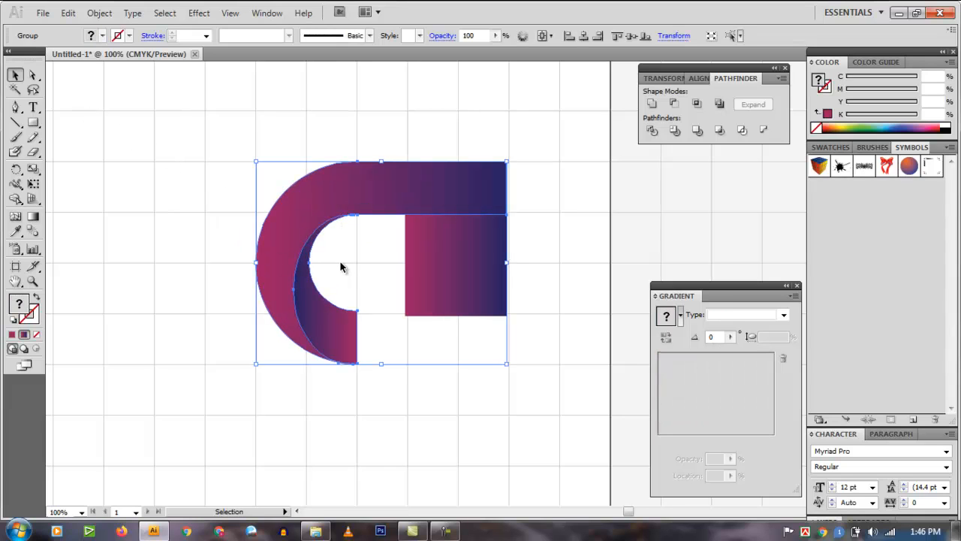
{"action": "left_click", "coordinate": [16, 169]}
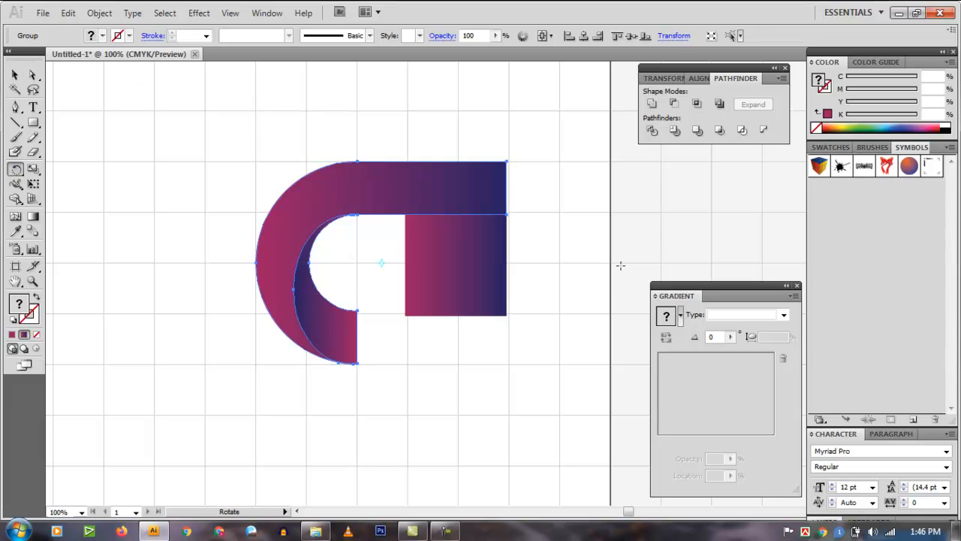
{"action": "left_click", "coordinate": [456, 264], "text": "alt"}
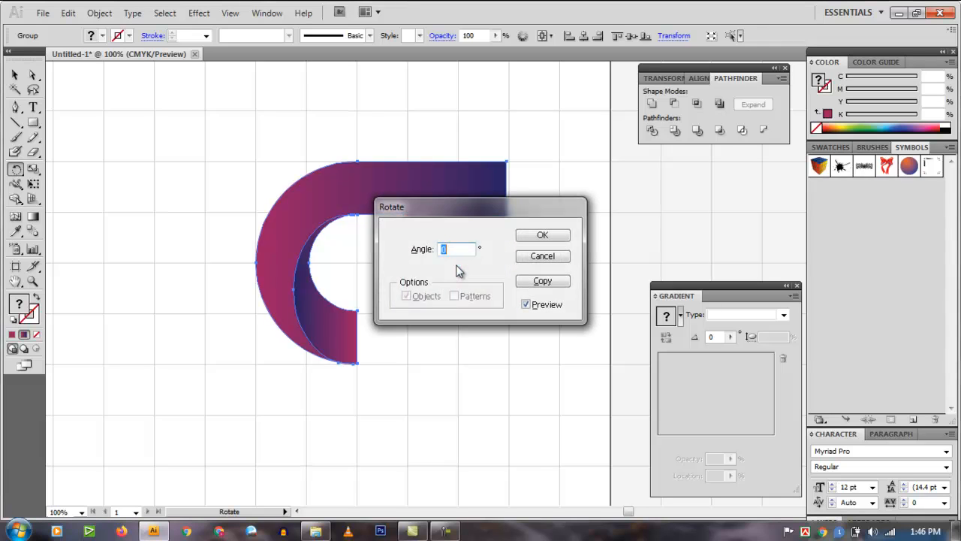
{"action": "type", "text": "90"}
{"action": "left_click", "coordinate": [547, 281]}
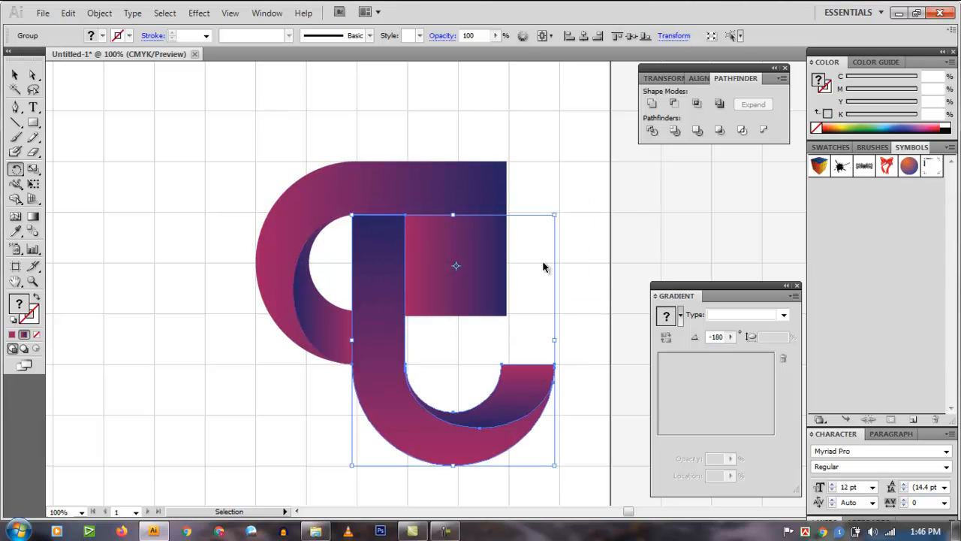
{"action": "key", "text": "ctrl+d"}
{"action": "key", "text": "ctrl+d"}
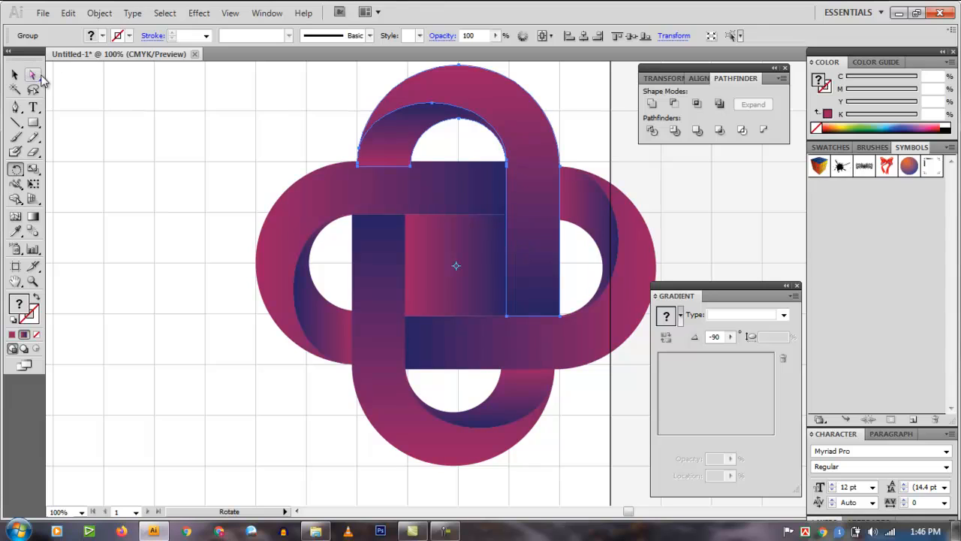
- Delete the gradient square at the centre of the four loops
{"action": "left_click", "coordinate": [15, 75]}
{"action": "left_click", "coordinate": [218, 150]}
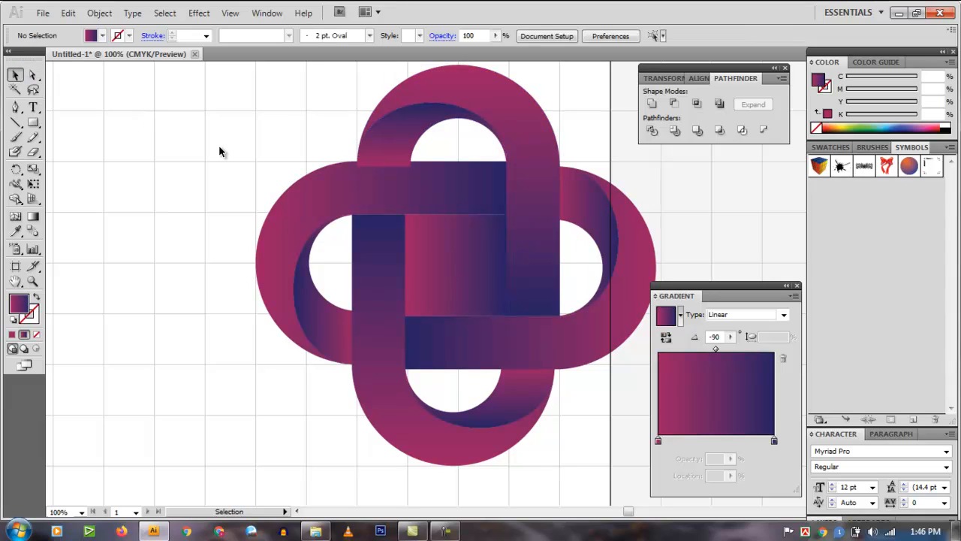
{"action": "left_click", "coordinate": [455, 257]}
{"action": "key", "text": "Delete"}
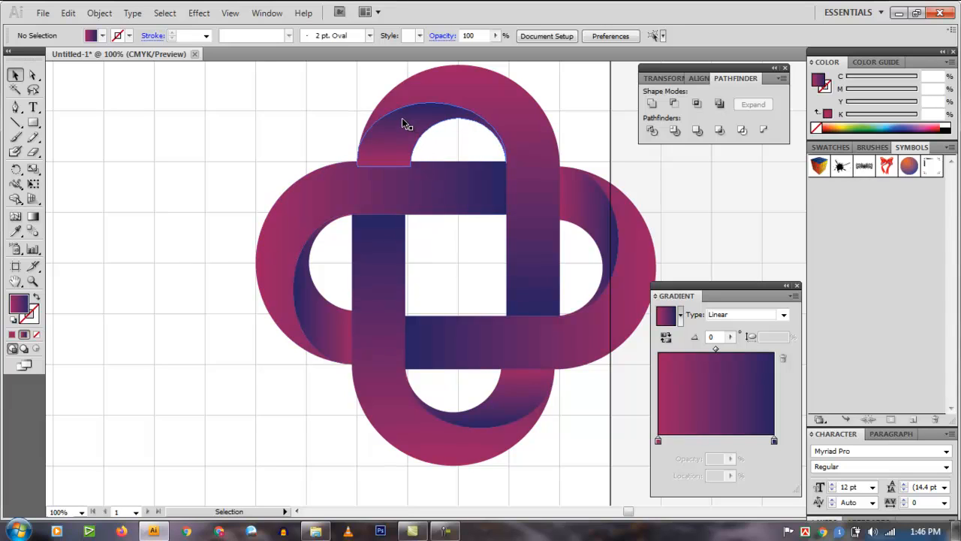
- Move the complete four-loop logo to the middle of the artboard and hide the grid
{"action": "key", "text": "ctrl+minus"}
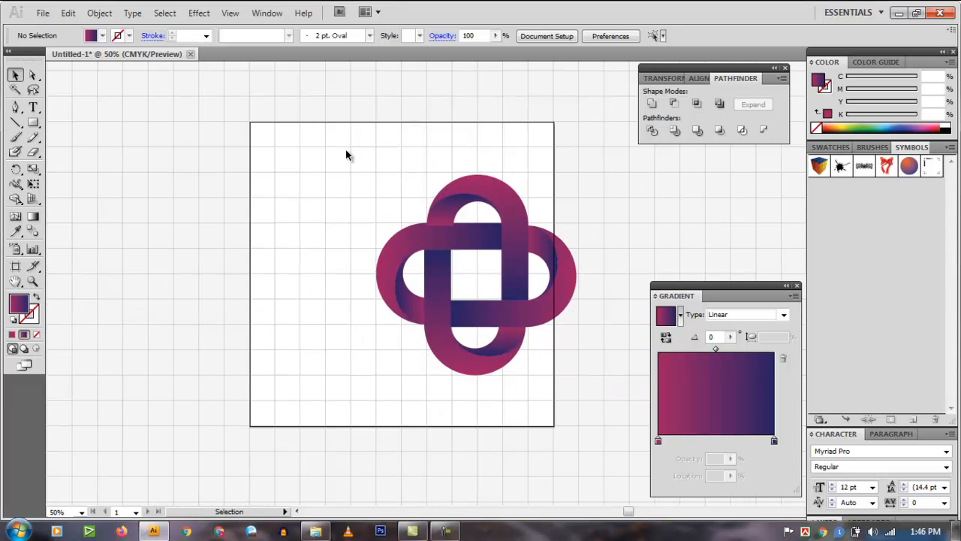
{"action": "left_click_drag", "start_coordinate": [334, 142], "coordinate": [584, 402]}
{"action": "left_click_drag", "start_coordinate": [515, 287], "coordinate": [450, 280]}
{"action": "left_click", "coordinate": [637, 247]}
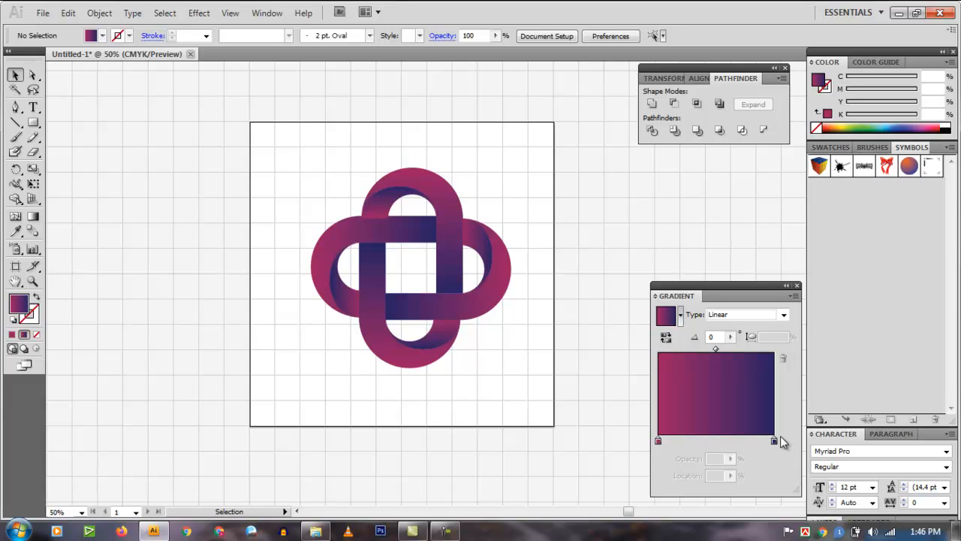
{"action": "key", "text": "ctrl+apostrophe"}
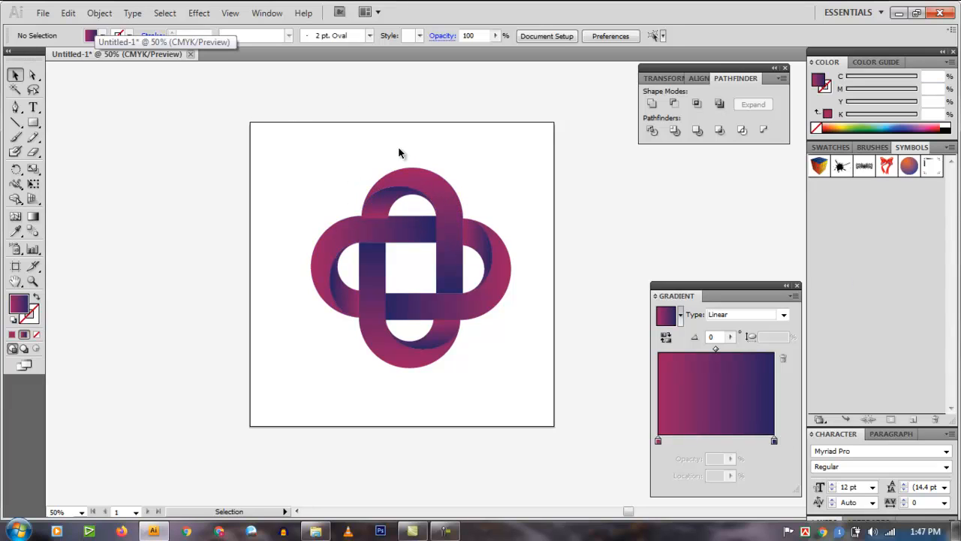
{"action": "left_click", "coordinate": [424, 199]}
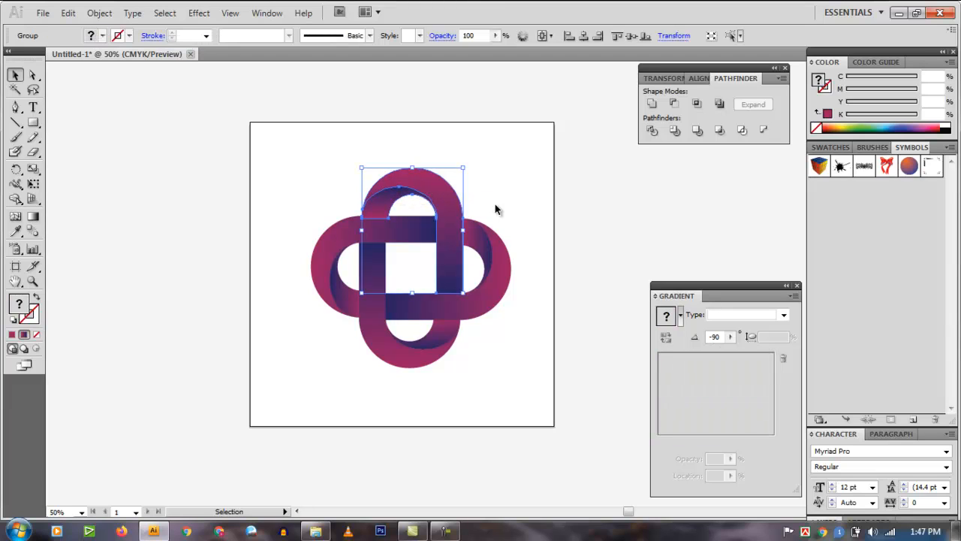
{"action": "left_click", "coordinate": [510, 163]}
{"action": "left_click", "coordinate": [412, 190]}
{"action": "left_click", "coordinate": [579, 218]}
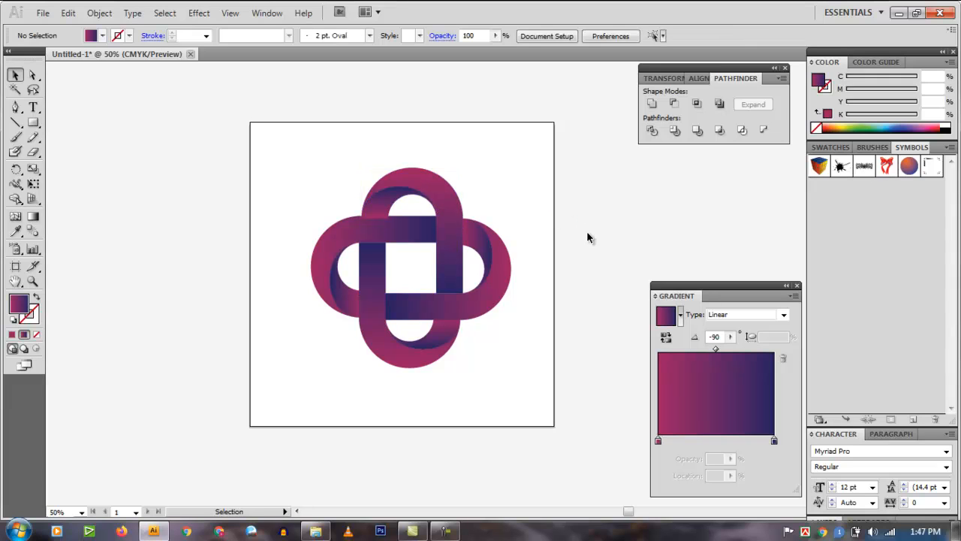
{"action": "left_click", "coordinate": [402, 343]}
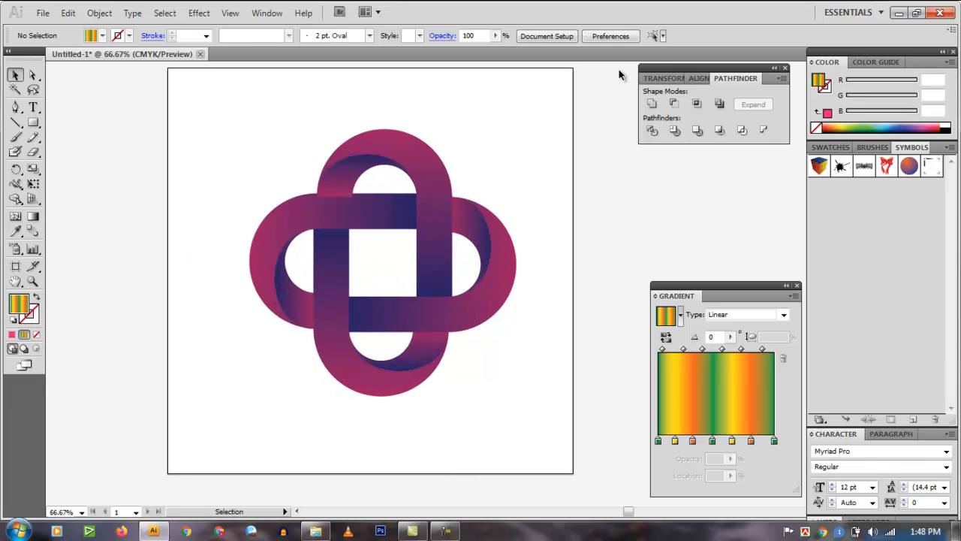
- Group all four loops of the logo into a single object and clear the selection
{"action": "left_click_drag", "start_coordinate": [499, 429], "coordinate": [284, 142]}
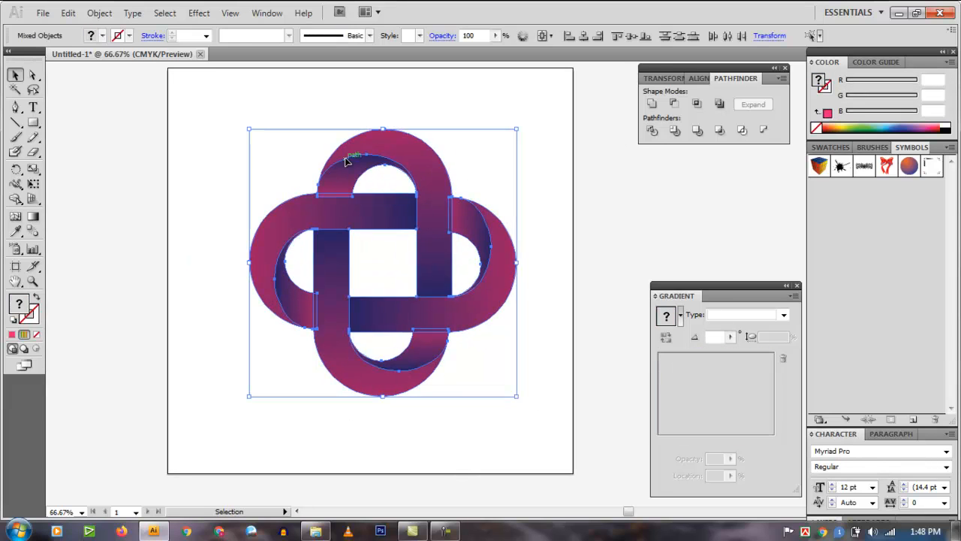
{"action": "right_click", "coordinate": [345, 158]}
{"action": "left_click", "coordinate": [387, 228]}
{"action": "left_click", "coordinate": [514, 162]}
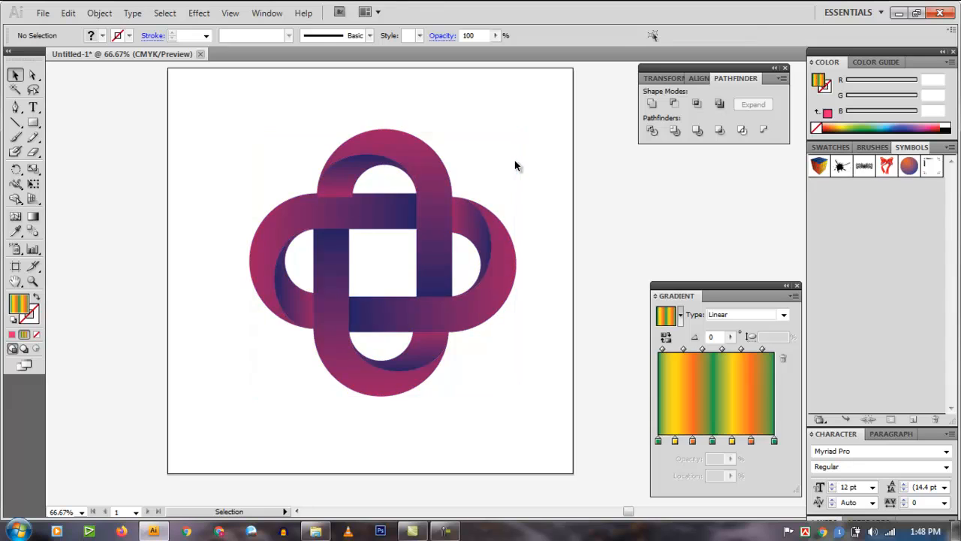